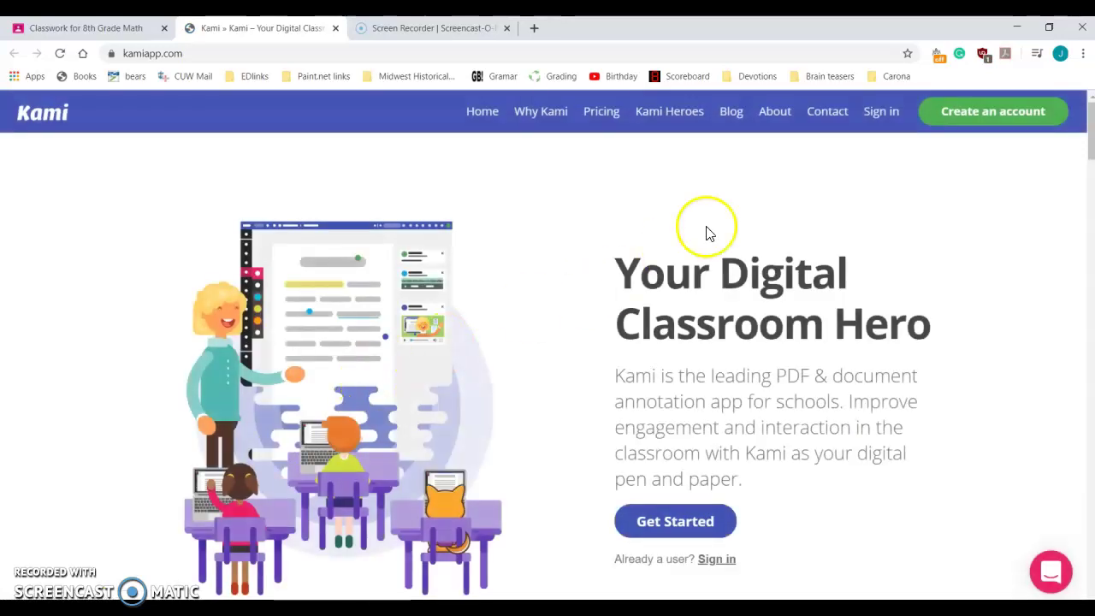
- Start creating a Kami account from kamiapp.com to reach the viewer's document-opening options
{"action": "right_click", "coordinate": [314, 331]}
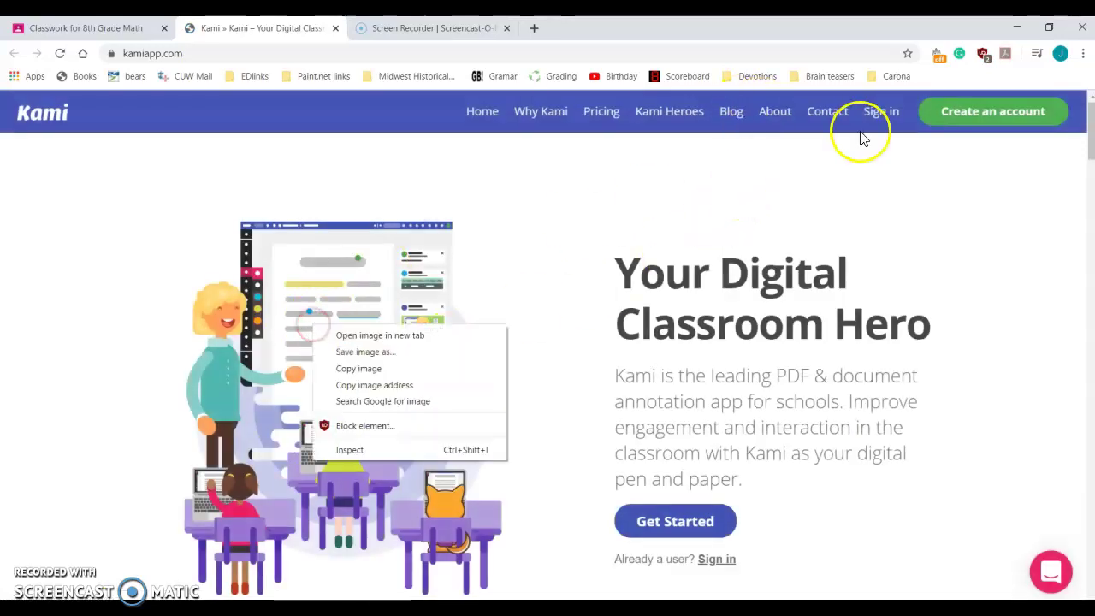
{"action": "left_click", "coordinate": [970, 117]}
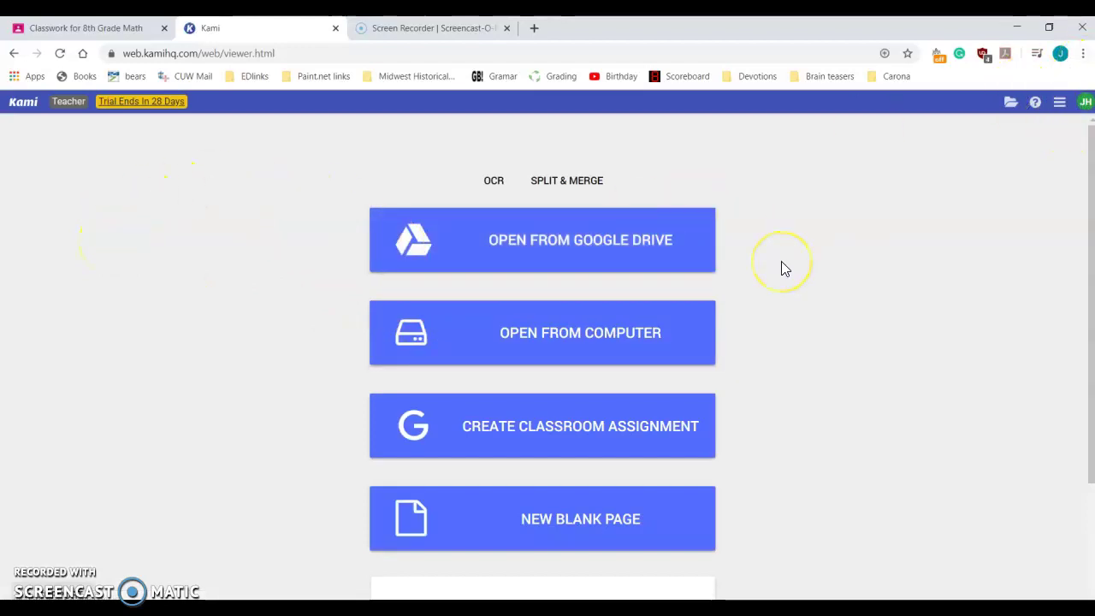
{"action": "left_click", "coordinate": [427, 364]}
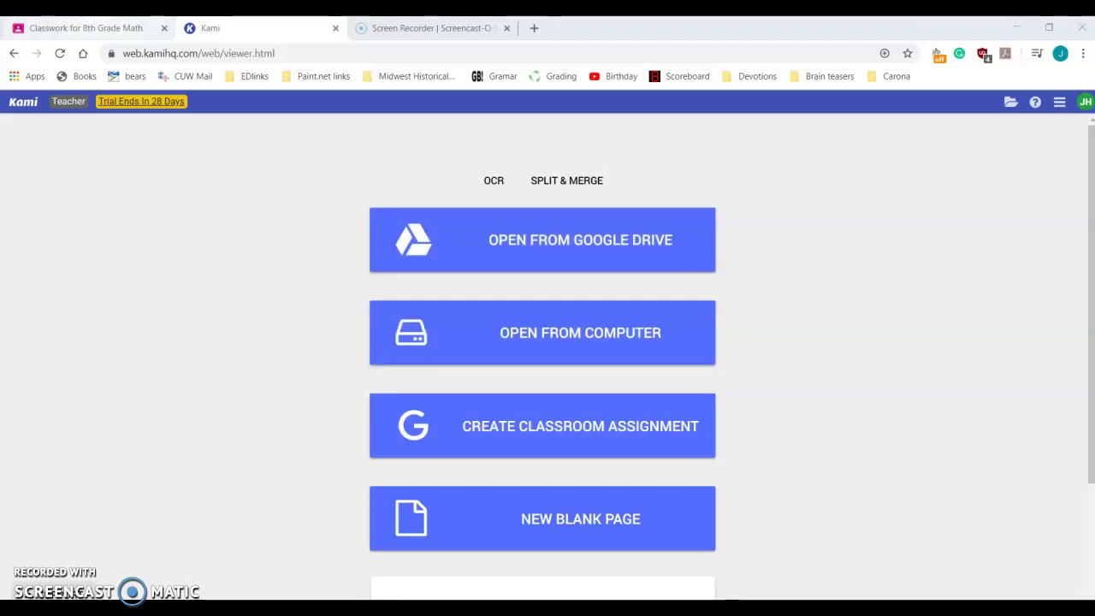
{"action": "left_click", "coordinate": [85, 27]}
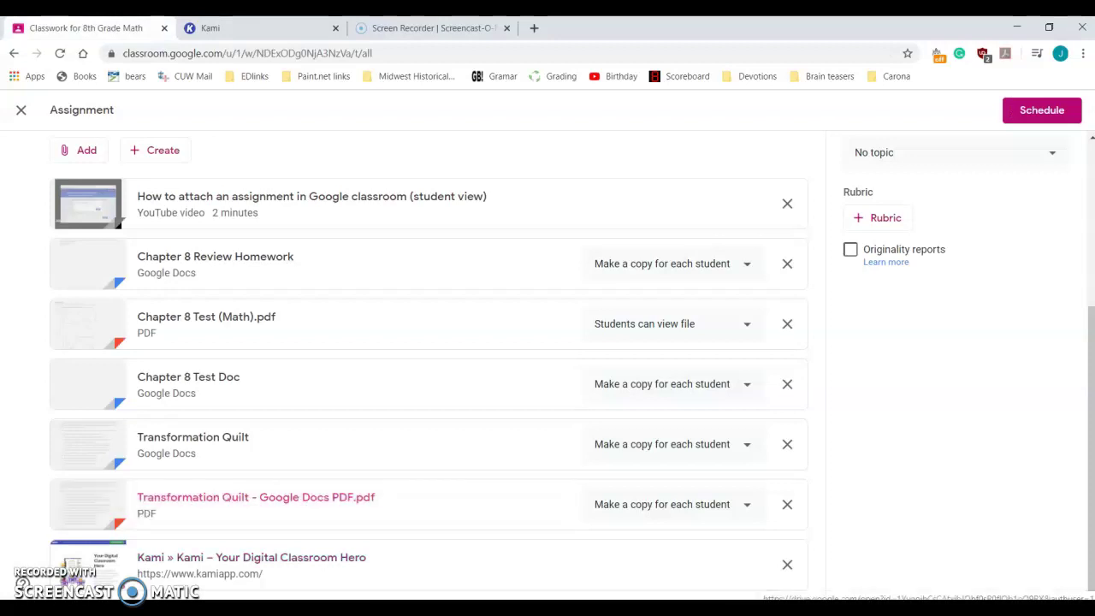
{"action": "left_click", "coordinate": [256, 497]}
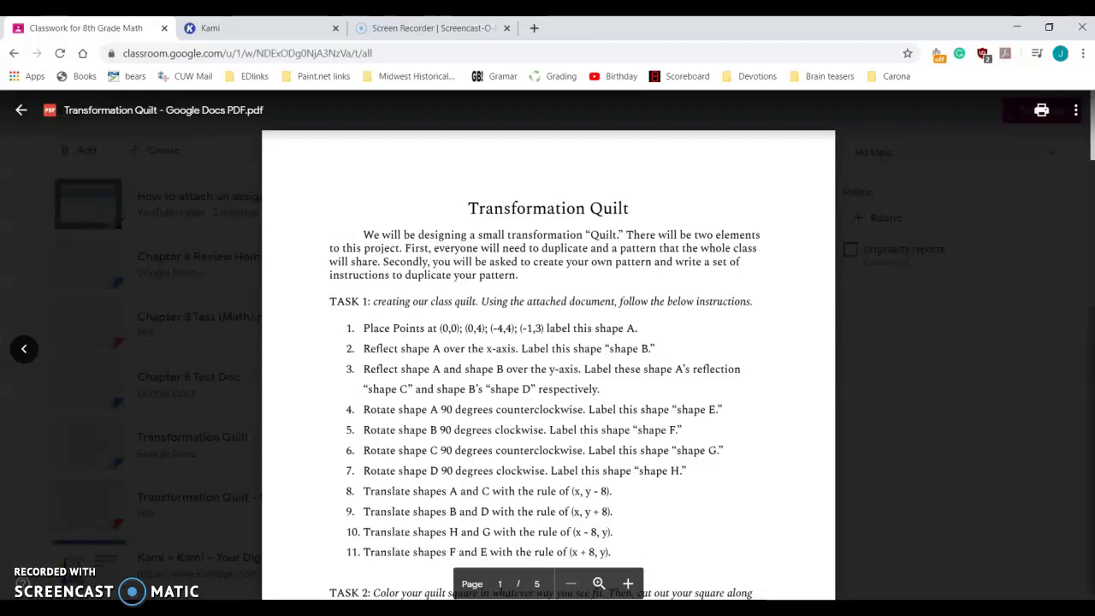
{"action": "left_click", "coordinate": [21, 109]}
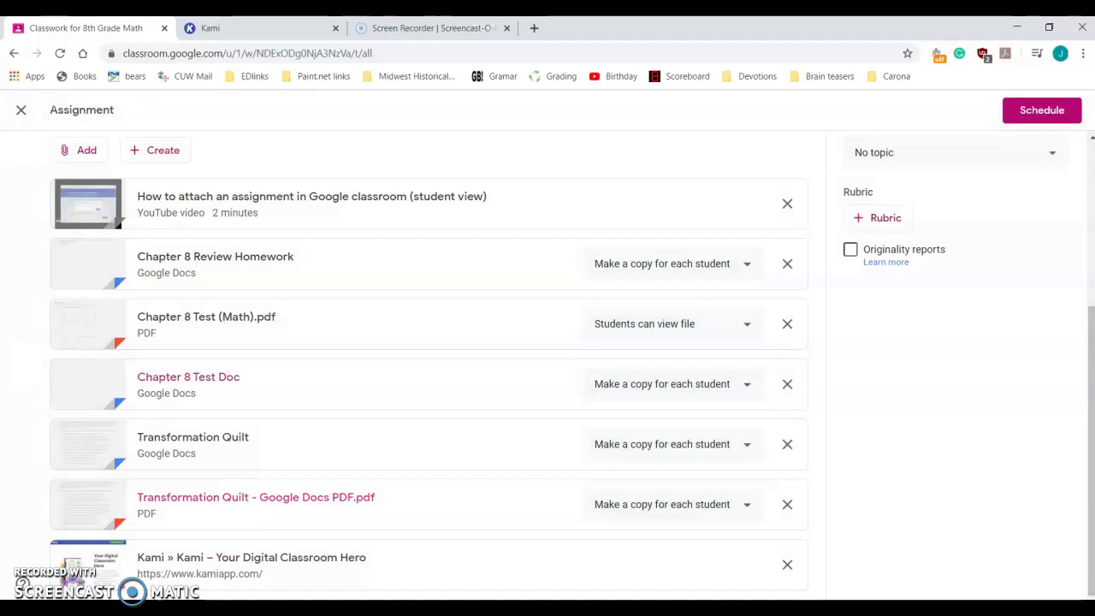
{"action": "left_click", "coordinate": [223, 27]}
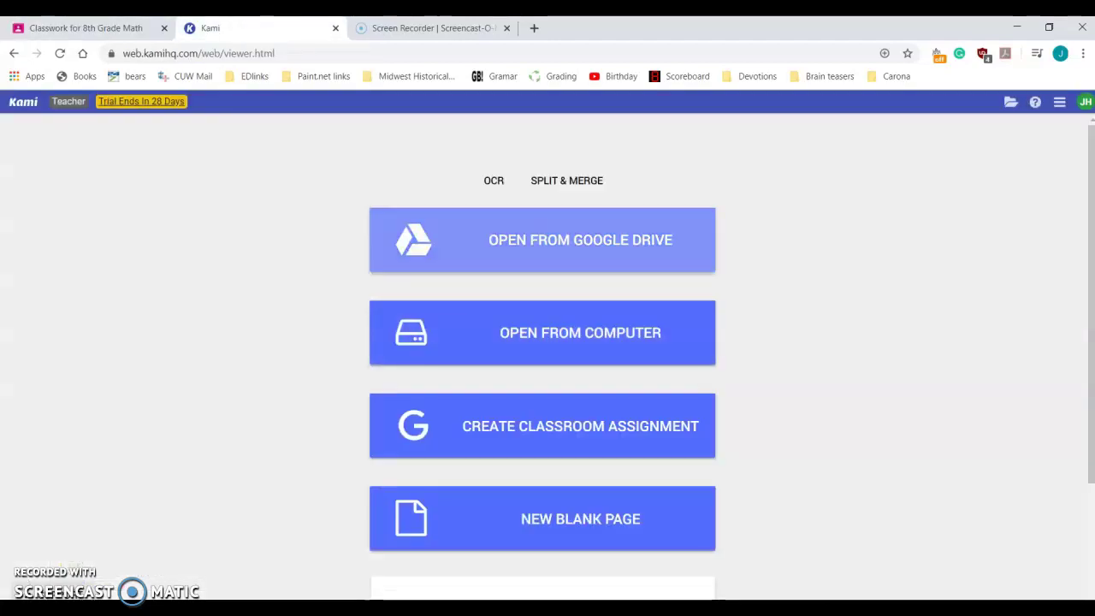
- Open the quilt PDF from Google Drive with the school account, searching 'transformation'
{"action": "left_click", "coordinate": [542, 240]}
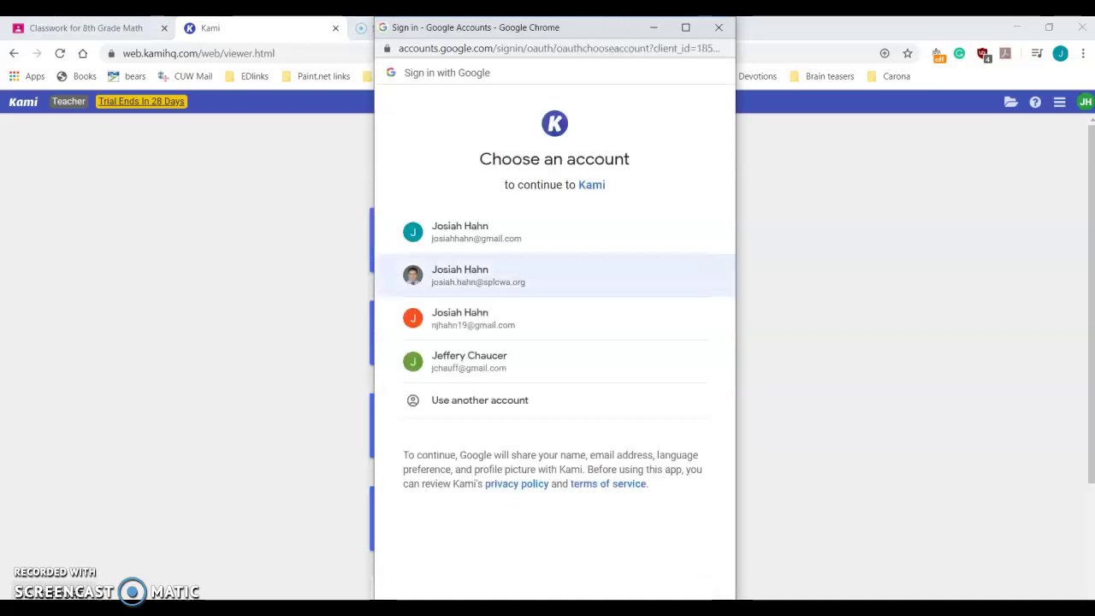
{"action": "left_click", "coordinate": [410, 283]}
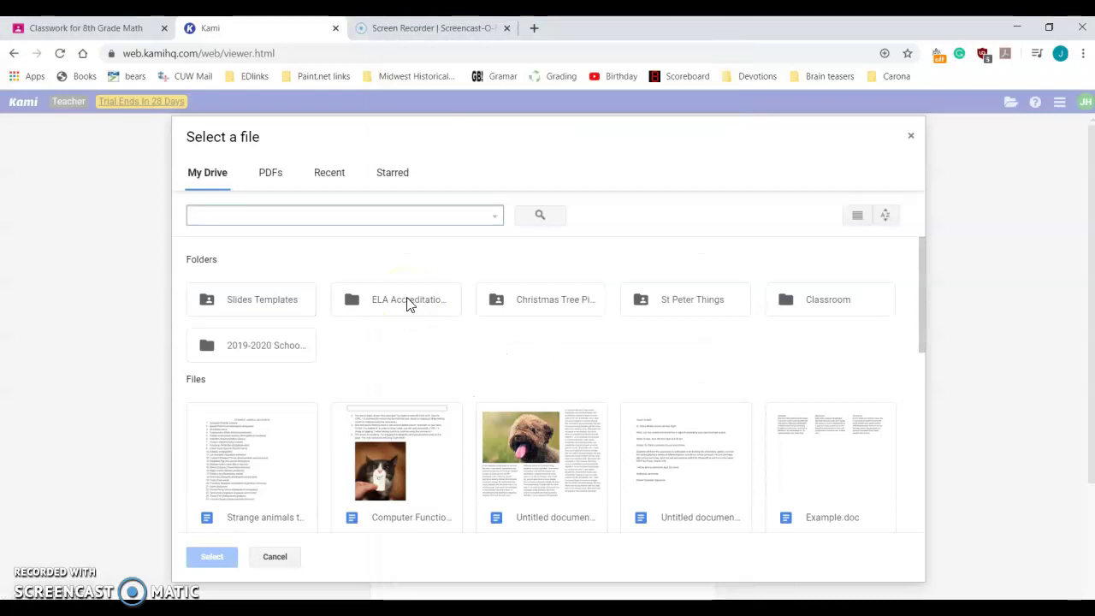
{"action": "type", "text": "transformation"}
{"action": "key", "text": "Return"}
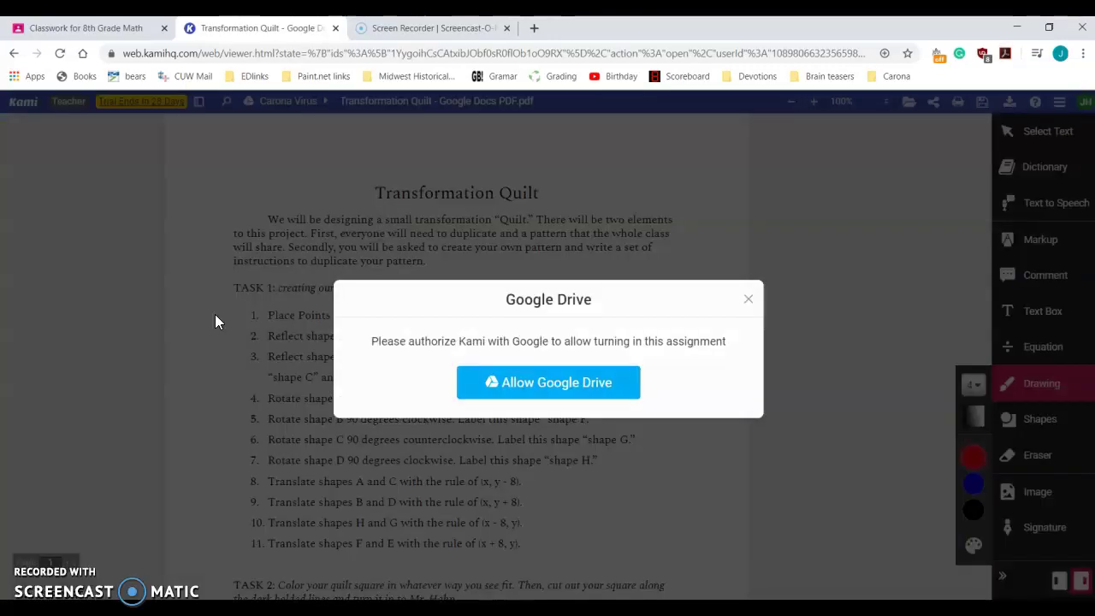
- Allow Kami to access Google Drive through the school account
{"action": "key", "text": "Return"}
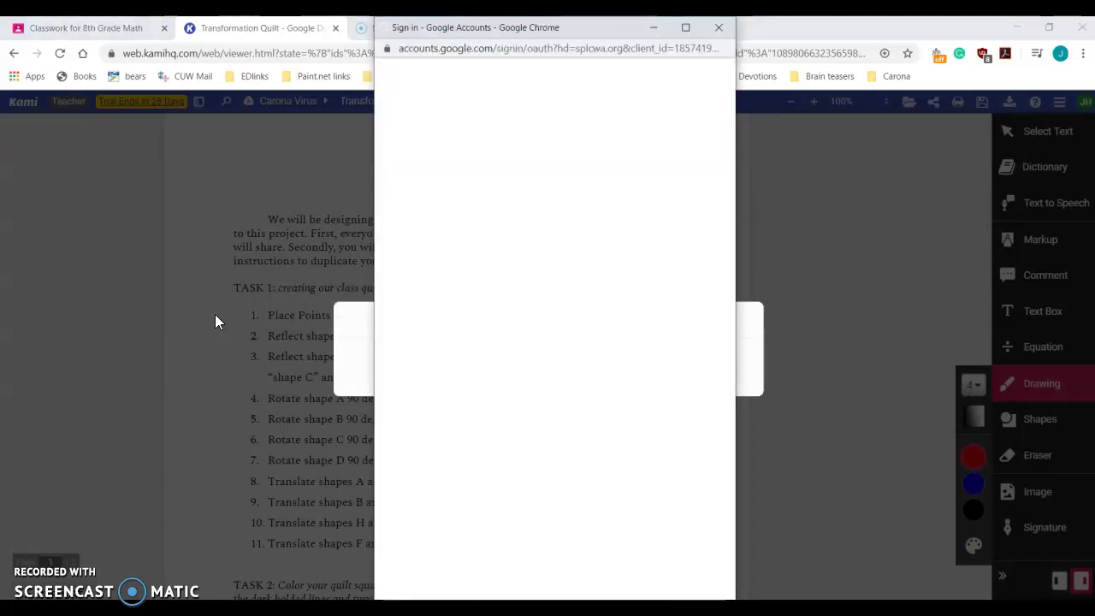
{"action": "key", "text": "Tab"}
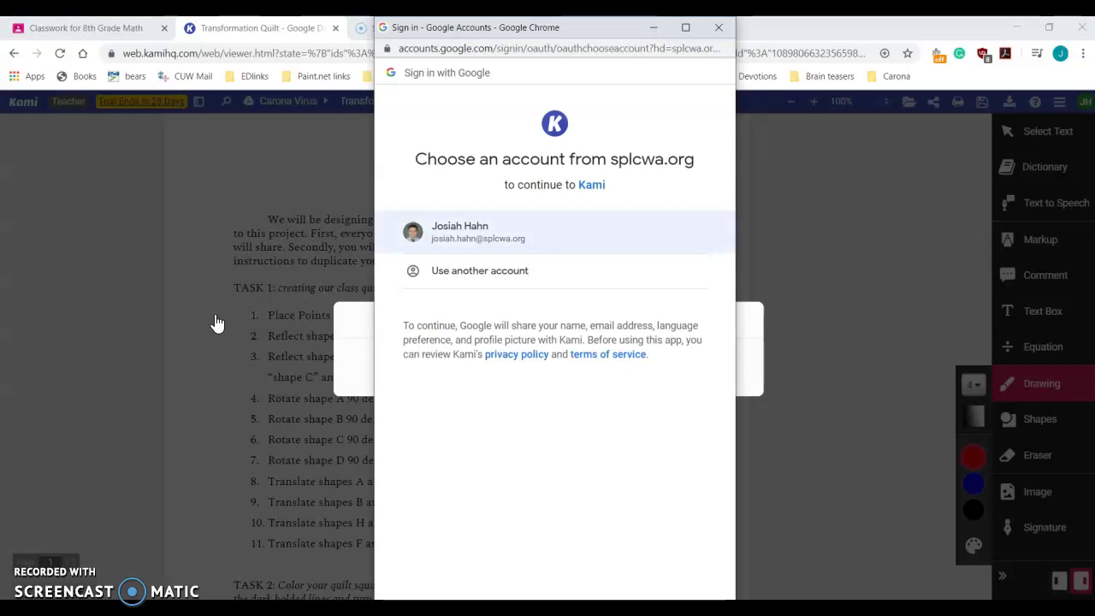
{"action": "key", "text": "Return"}
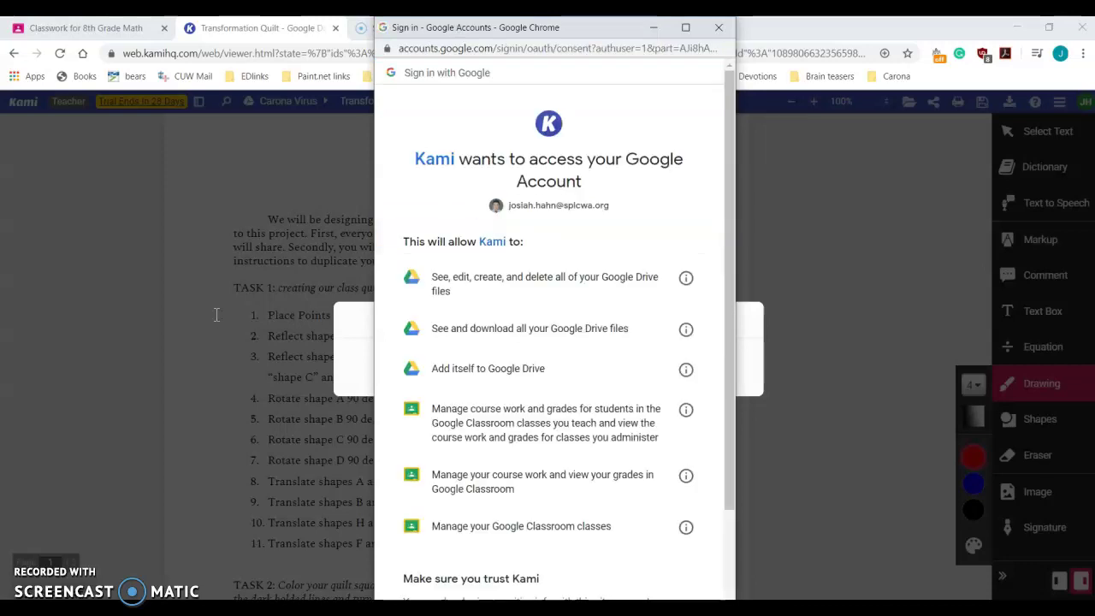
{"action": "scroll", "coordinate": [554, 330], "scroll_direction": "down", "scroll_amount": 2}
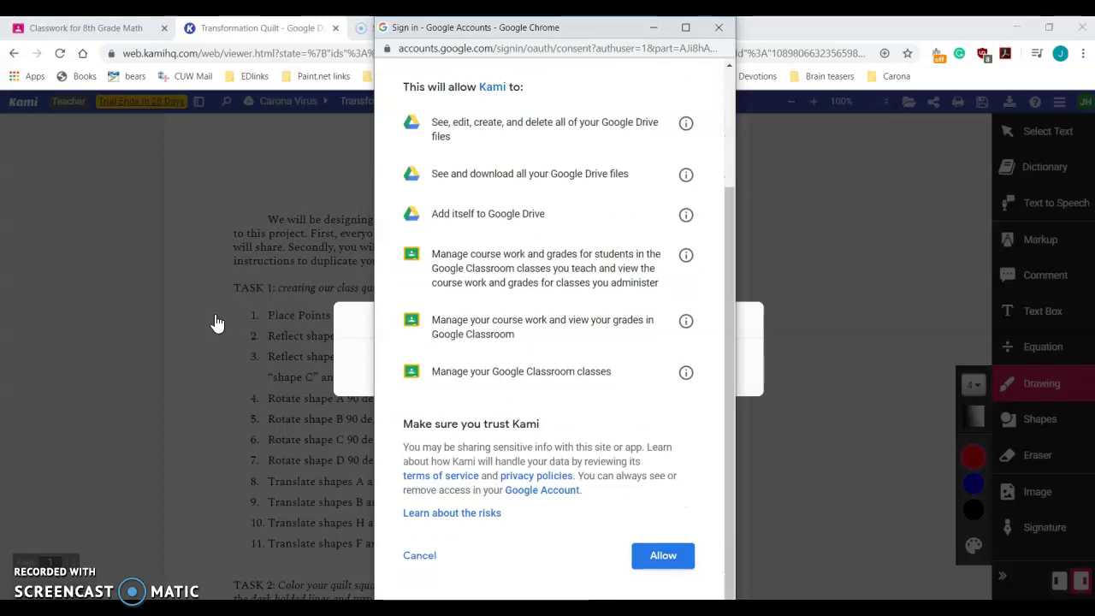
{"action": "key", "text": "Return"}
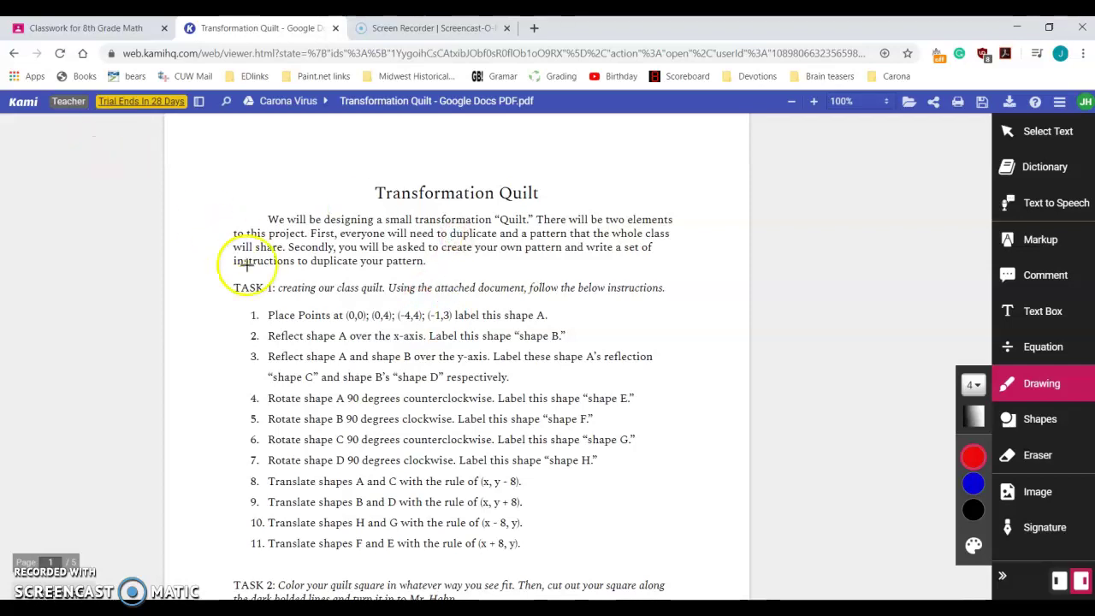
{"action": "scroll", "coordinate": [249, 274], "scroll_direction": "down", "scroll_amount": 1}
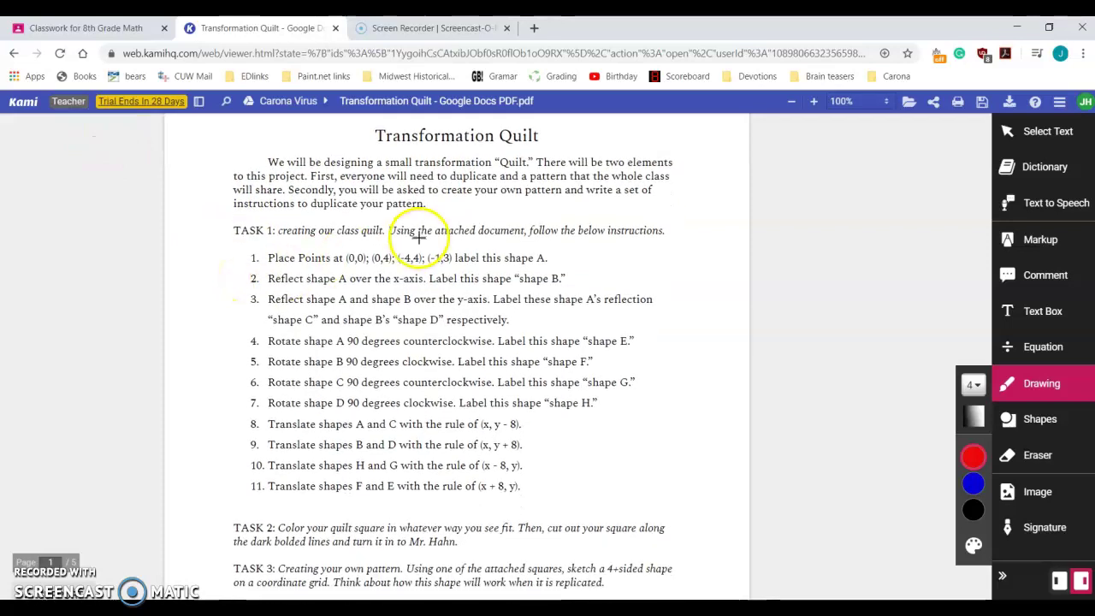
{"action": "scroll", "coordinate": [368, 343], "scroll_direction": "down", "scroll_amount": 1}
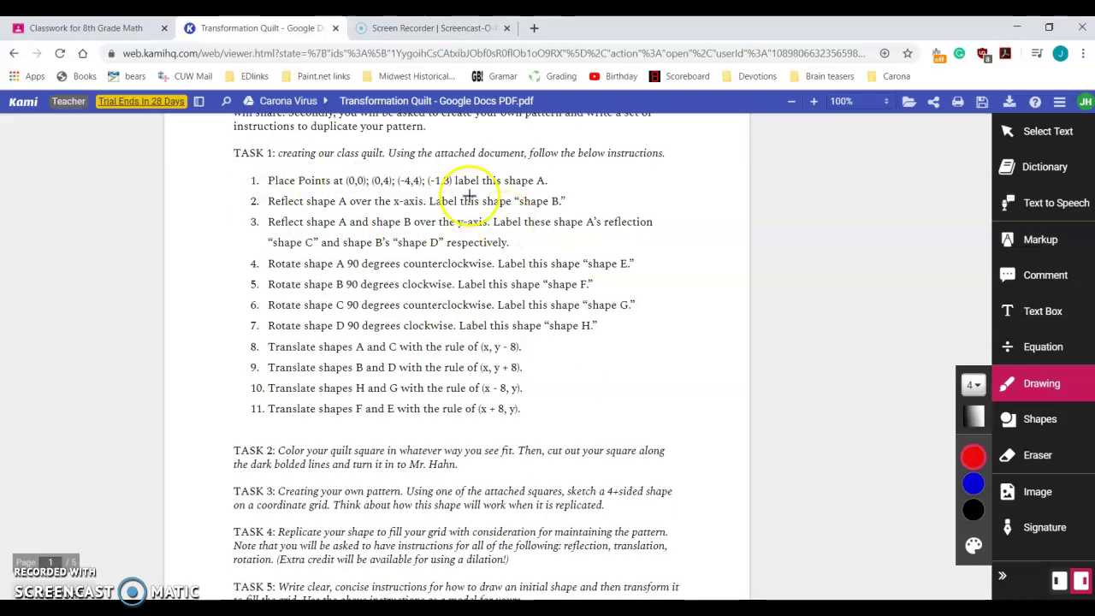
{"action": "scroll", "coordinate": [308, 350], "scroll_direction": "down", "scroll_amount": 3}
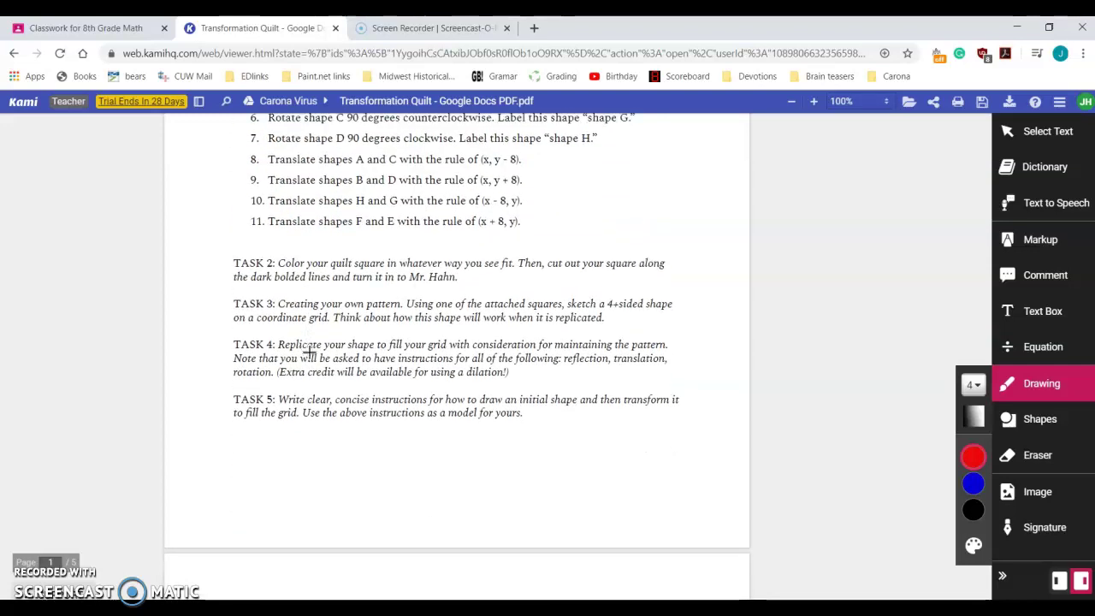
{"action": "scroll", "coordinate": [308, 350], "scroll_direction": "up", "scroll_amount": 4}
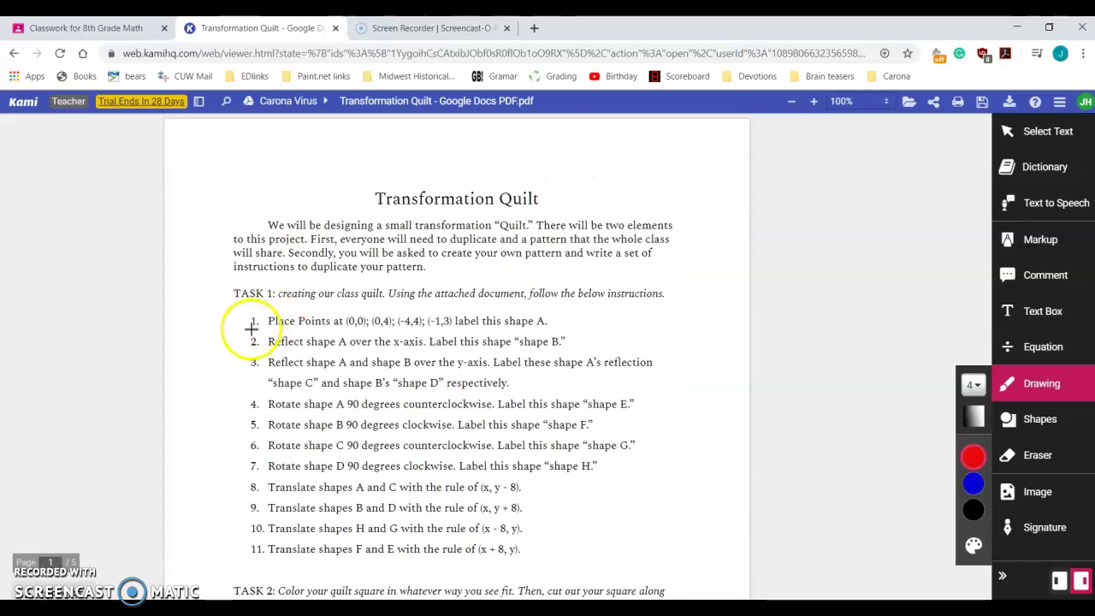
{"action": "scroll", "coordinate": [250, 329], "scroll_direction": "down", "scroll_amount": 15}
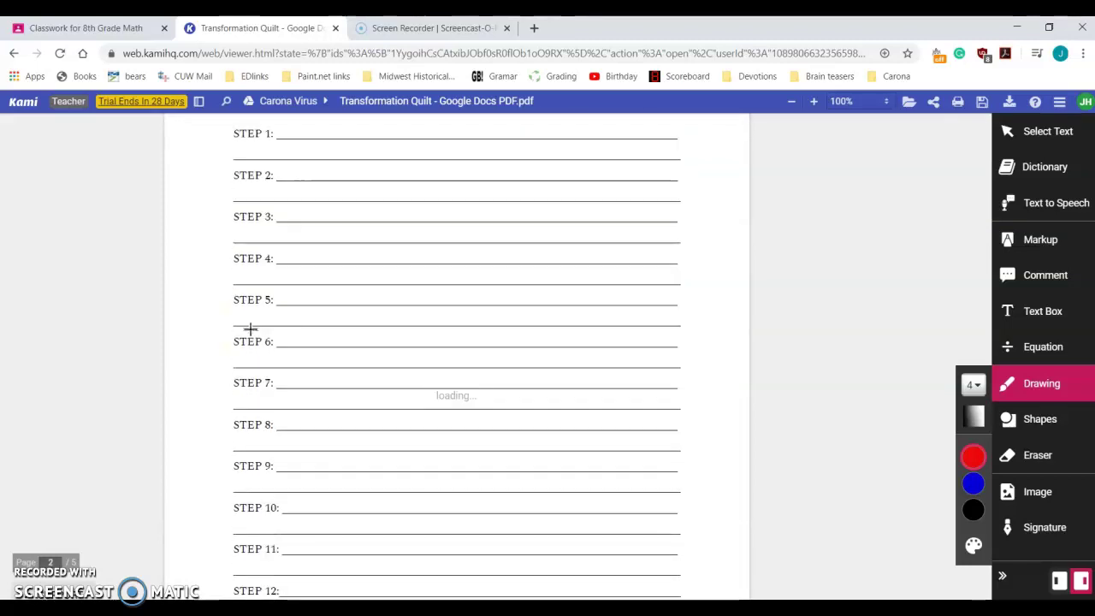
{"action": "scroll", "coordinate": [250, 329], "scroll_direction": "down", "scroll_amount": 3}
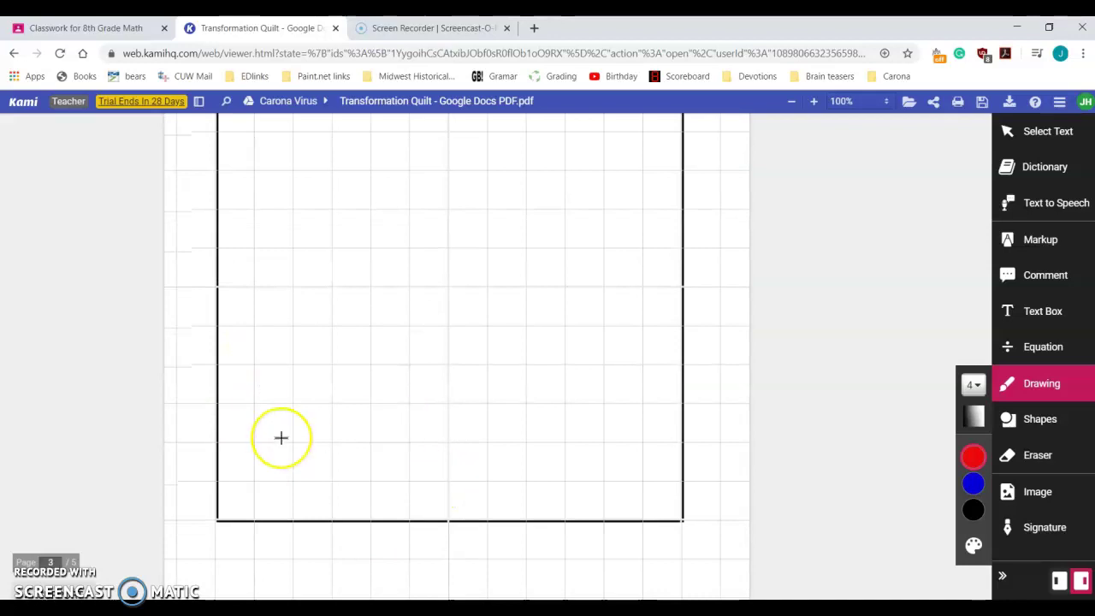
{"action": "scroll", "coordinate": [282, 437], "scroll_direction": "up", "scroll_amount": 2}
{"action": "scroll", "coordinate": [281, 437], "scroll_direction": "up", "scroll_amount": 2}
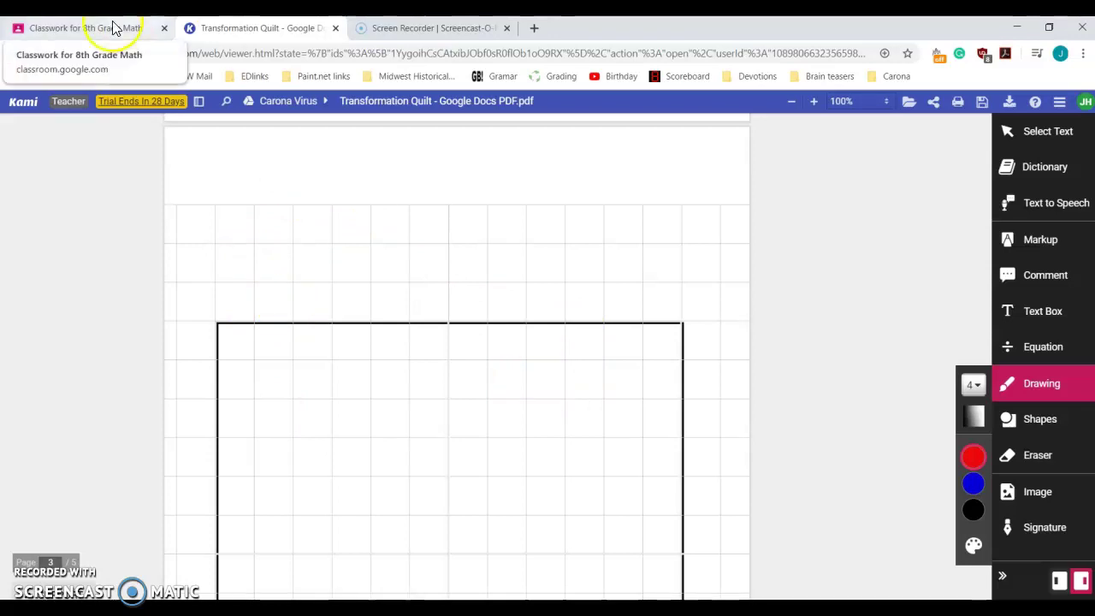
{"action": "scroll", "coordinate": [228, 269], "scroll_direction": "up", "scroll_amount": 15}
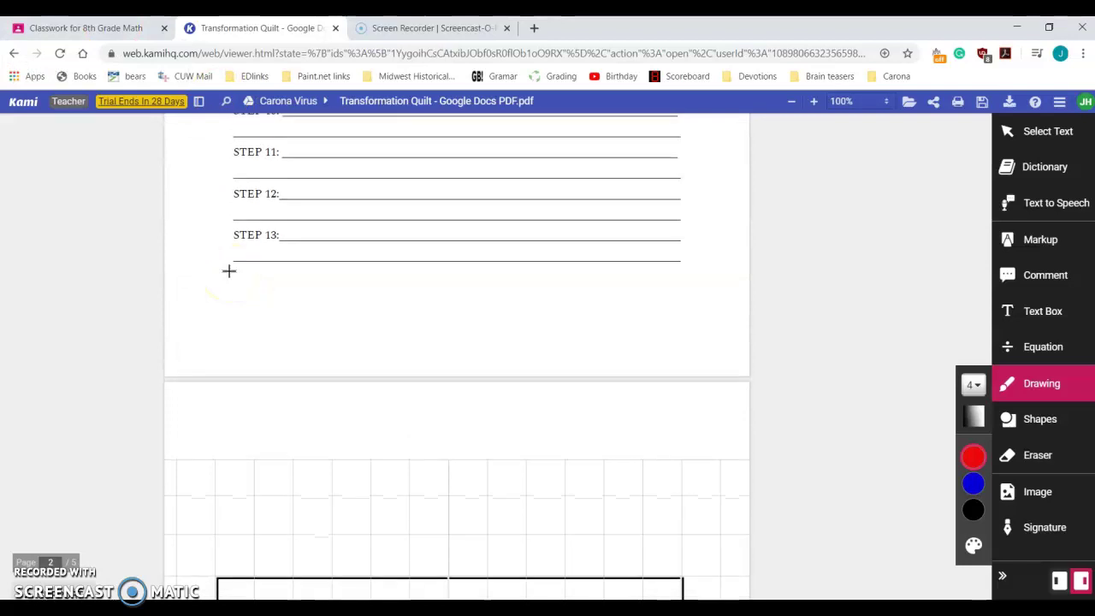
{"action": "scroll", "coordinate": [7, 363], "scroll_direction": "up", "scroll_amount": 5}
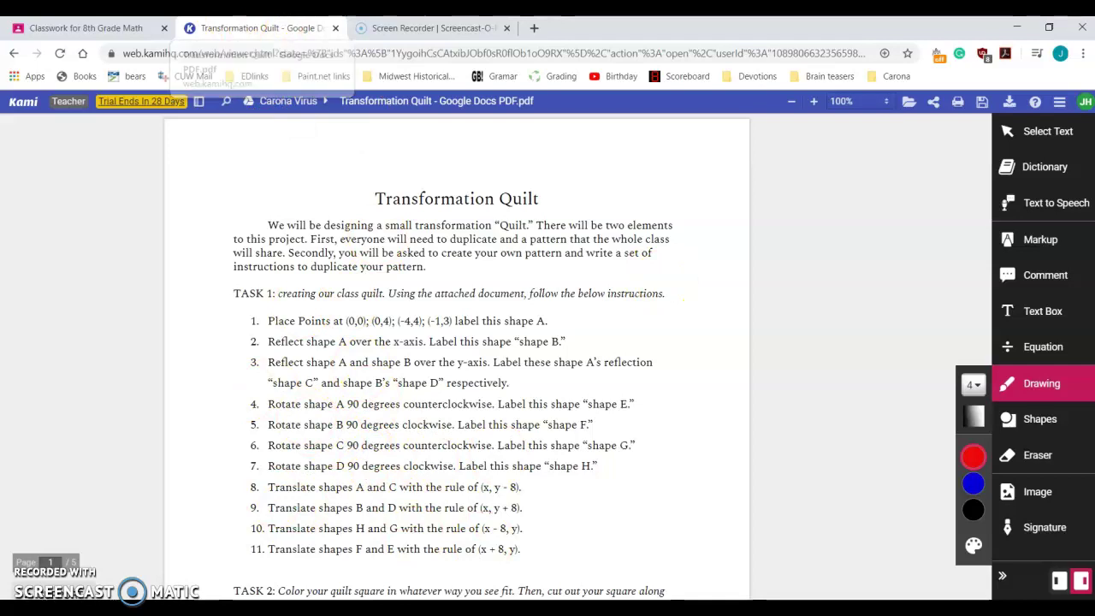
- Restore the browser from full screen, minimize Krita, and move the browser window to the left
{"action": "mouse_move", "coordinate": [220, 28]}
{"action": "left_mouse_down"}
{"action": "mouse_move", "coordinate": [227, 50]}
{"action": "mouse_move", "coordinate": [220, 31]}
{"action": "left_mouse_up"}
{"action": "left_click", "coordinate": [1049, 29]}
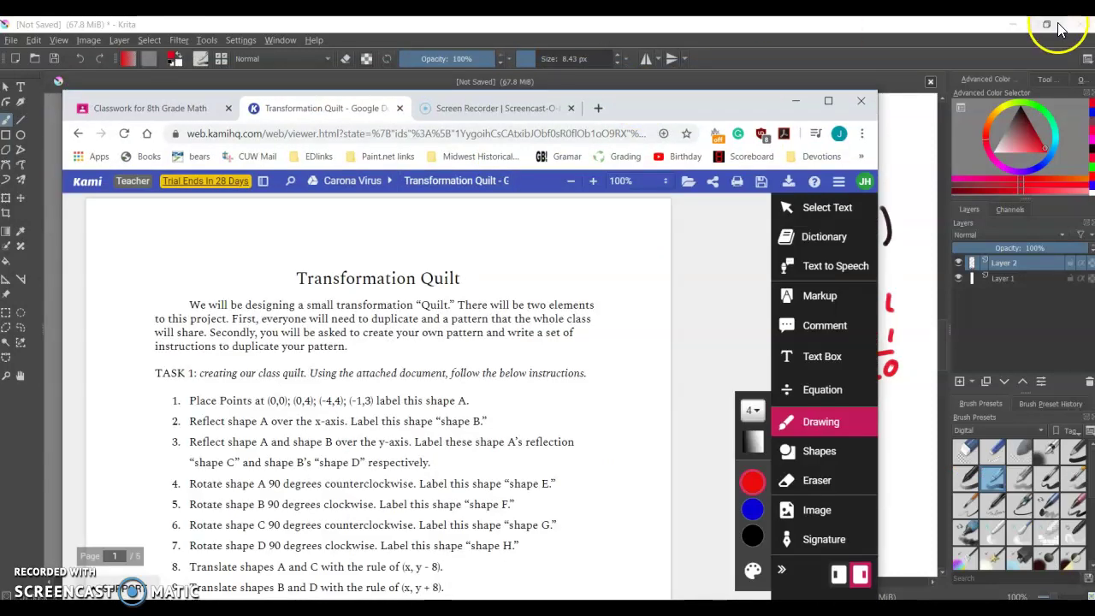
{"action": "left_click", "coordinate": [1014, 24]}
{"action": "left_click_drag", "start_coordinate": [647, 107], "coordinate": [0, 83]}
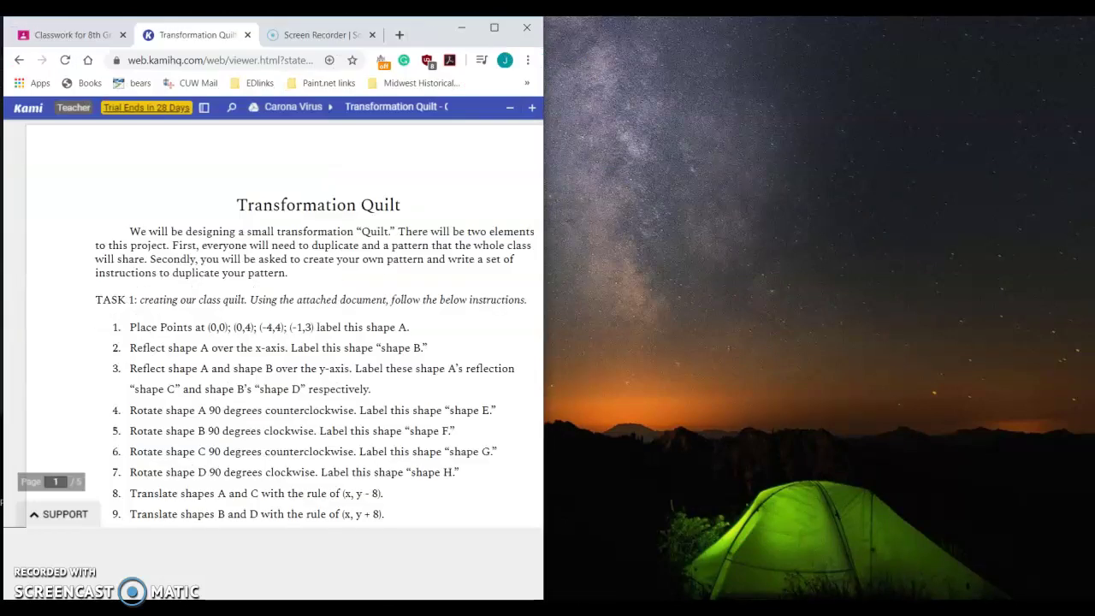
- Scroll the Kami PDF to page 3's grid, zoom out, and switch to the Classroom assignment
{"action": "scroll", "coordinate": [163, 471], "scroll_direction": "down", "scroll_amount": 1}
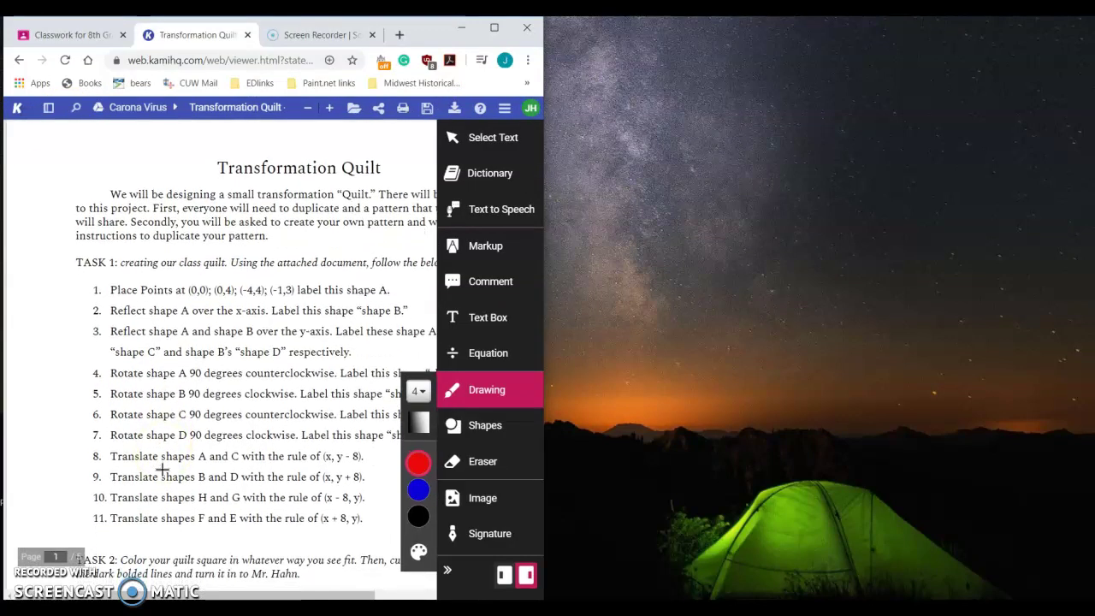
{"action": "scroll", "coordinate": [212, 299], "scroll_direction": "down", "scroll_amount": 3}
{"action": "scroll", "coordinate": [211, 299], "scroll_direction": "down", "scroll_amount": 15}
{"action": "scroll", "coordinate": [211, 298], "scroll_direction": "down", "scroll_amount": 2}
{"action": "scroll", "coordinate": [211, 299], "scroll_direction": "right", "scroll_amount": 1}
{"action": "left_click", "coordinate": [306, 168]}
{"action": "left_click", "coordinate": [308, 108]}
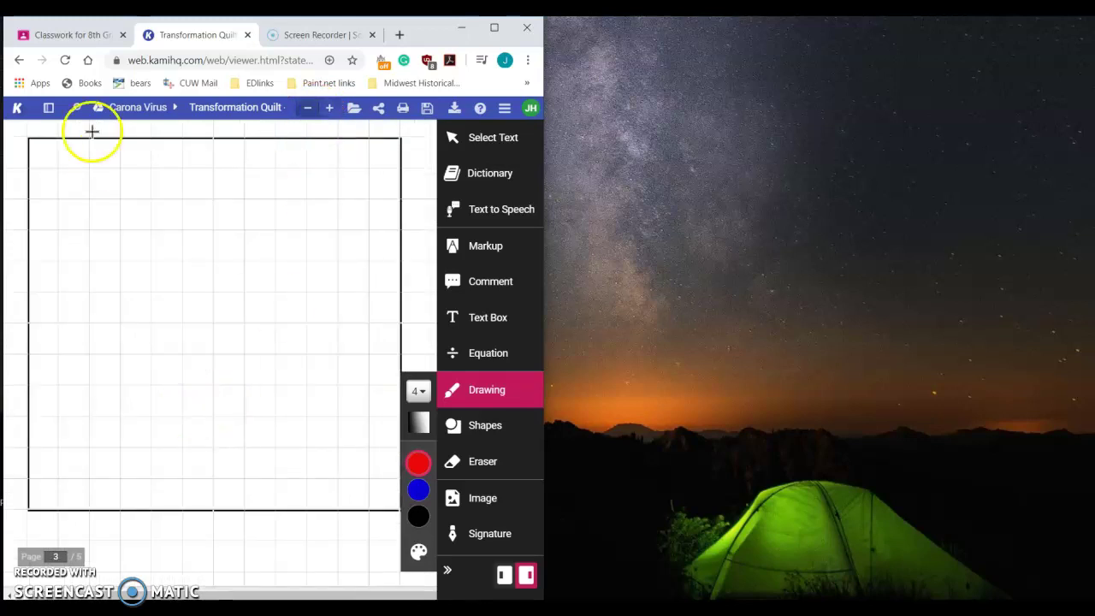
{"action": "left_click", "coordinate": [45, 34]}
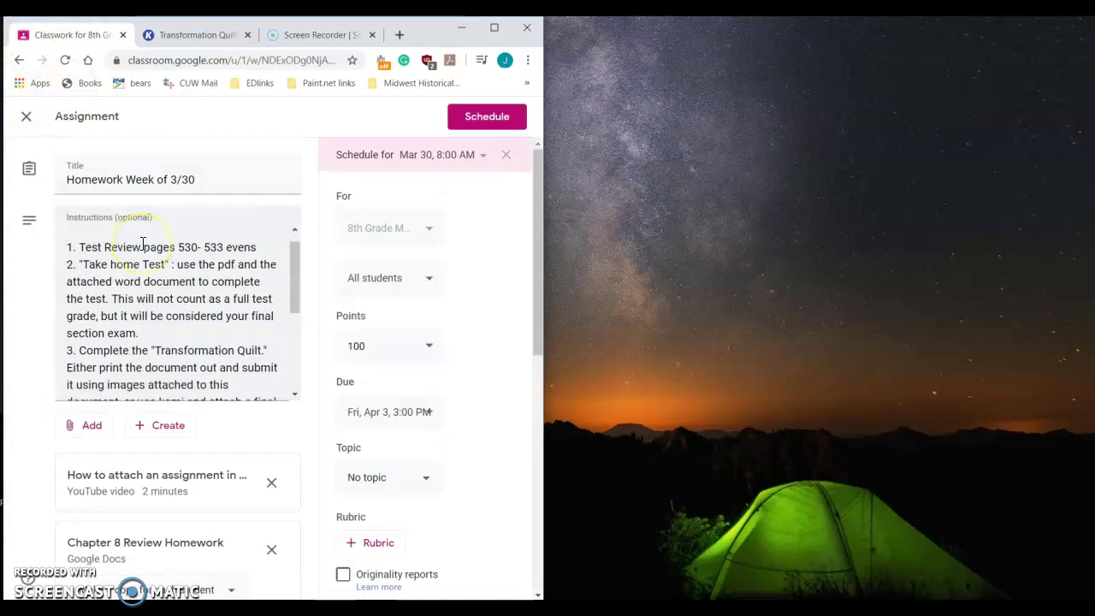
- Open the Transformation Quilt attachment in a separate window, tiled beside the left browser window
{"action": "scroll", "coordinate": [47, 484], "scroll_direction": "down", "scroll_amount": 6}
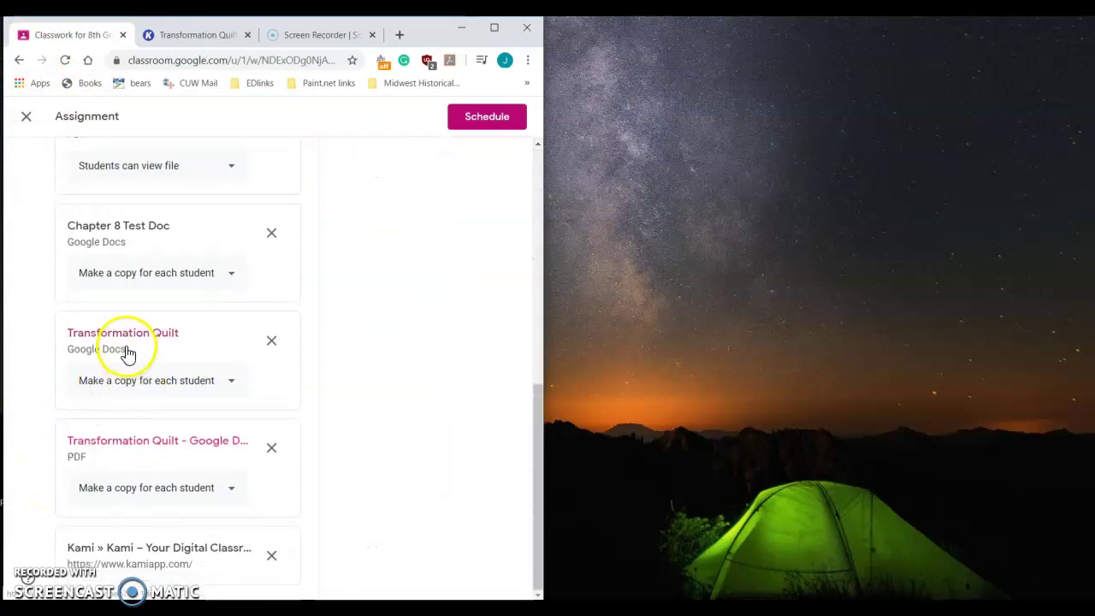
{"action": "left_click", "coordinate": [137, 442]}
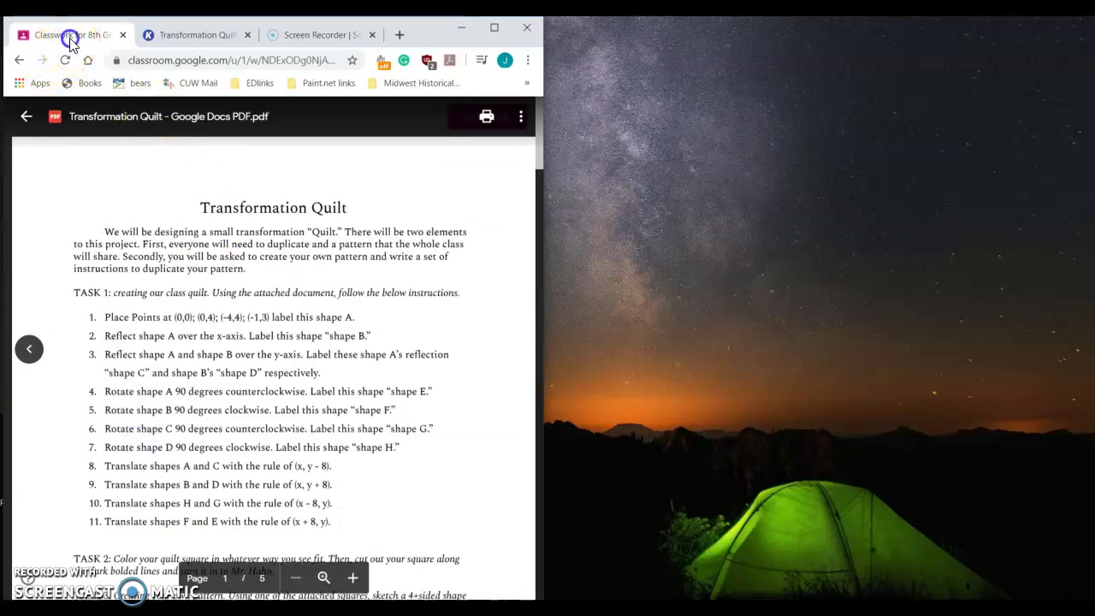
{"action": "left_click_drag", "start_coordinate": [70, 41], "coordinate": [533, 301]}
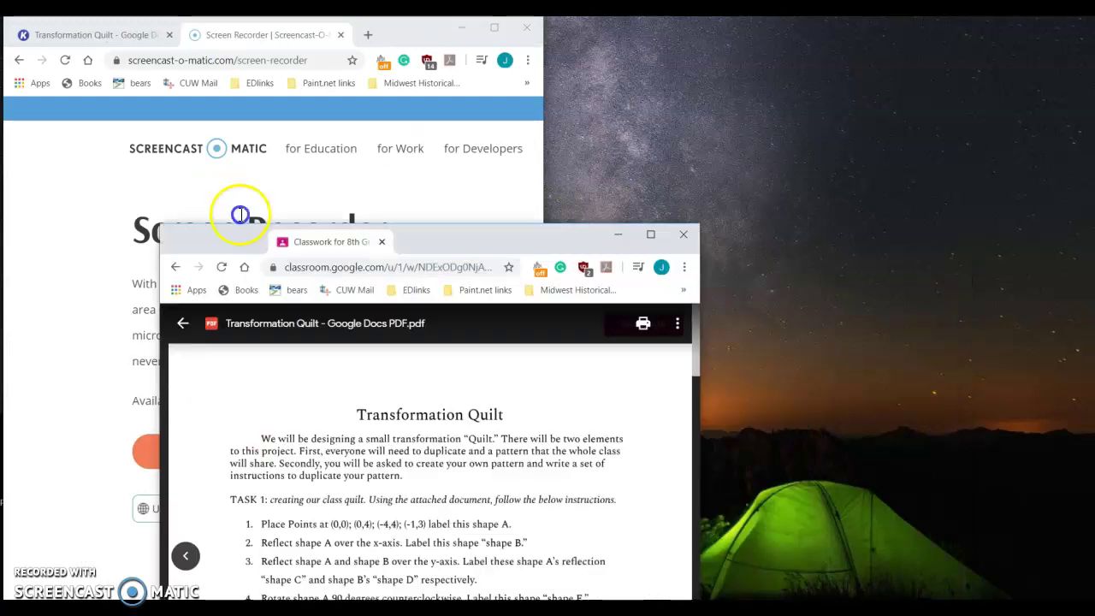
{"action": "left_click_drag", "start_coordinate": [325, 241], "coordinate": [55, 34]}
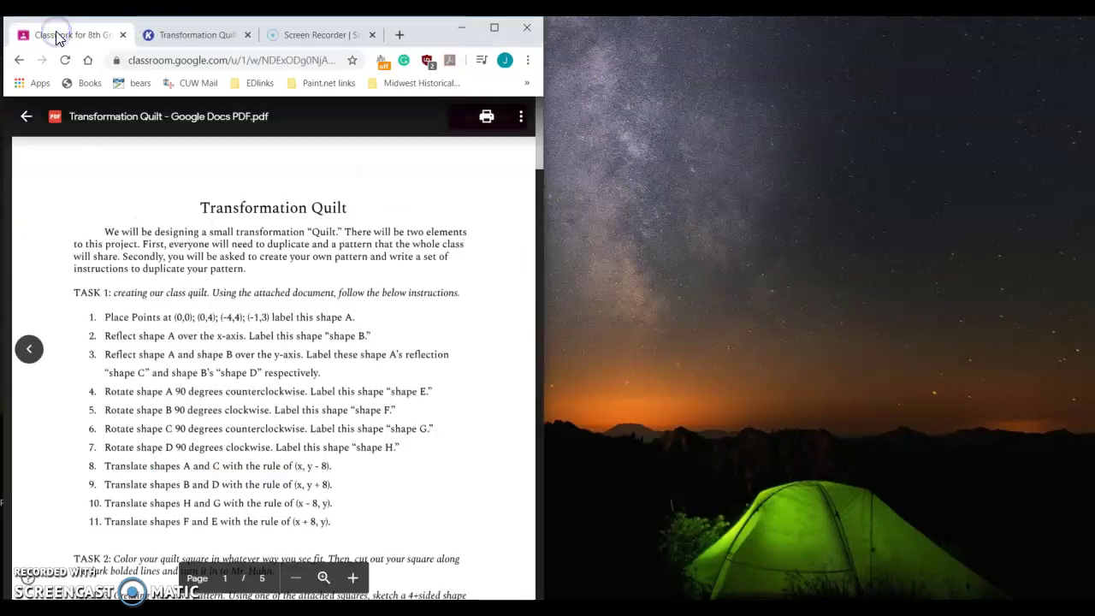
{"action": "left_click", "coordinate": [56, 37]}
{"action": "left_click_drag", "start_coordinate": [56, 34], "coordinate": [1094, 222]}
{"action": "left_click", "coordinate": [46, 265]}
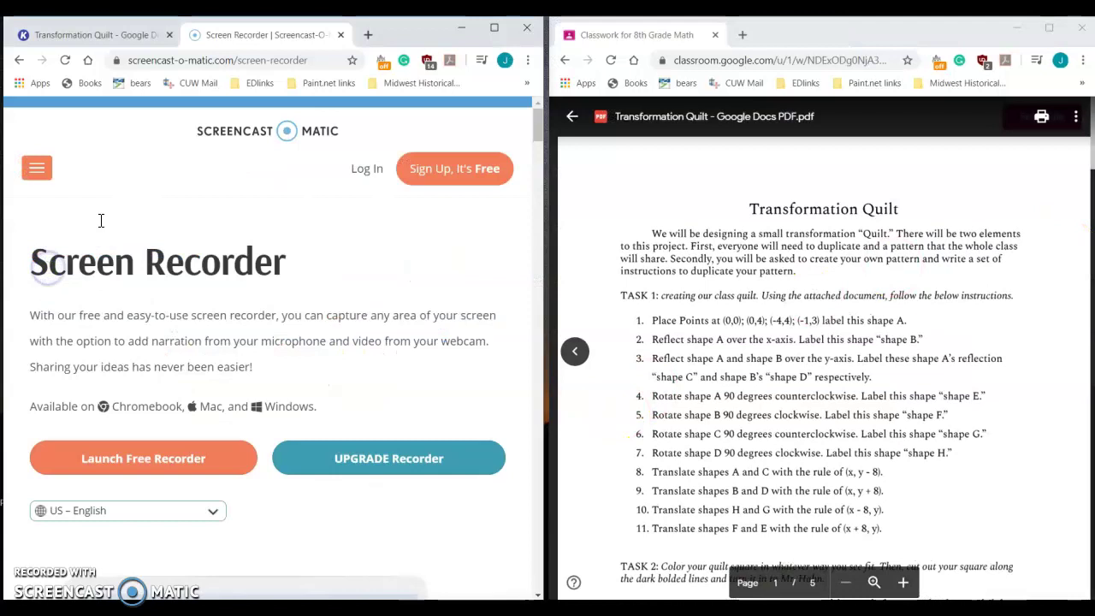
- Show the Kami quilt on the left and dot shape A's points, including (-1,3), with the pen
{"action": "left_click", "coordinate": [111, 36]}
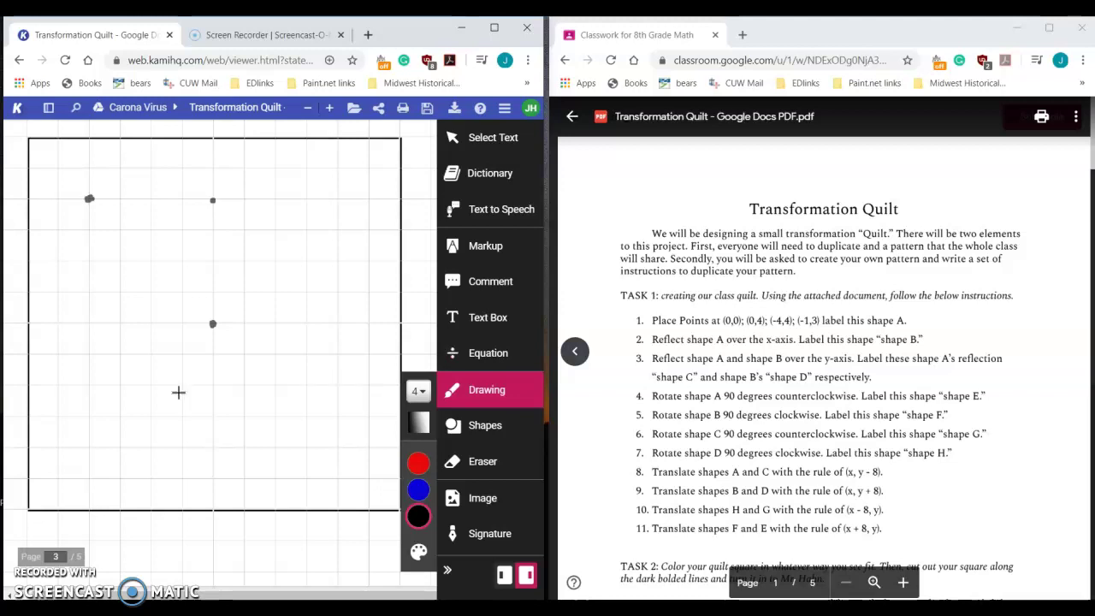
{"action": "left_click", "coordinate": [181, 230]}
{"action": "key", "text": "s"}
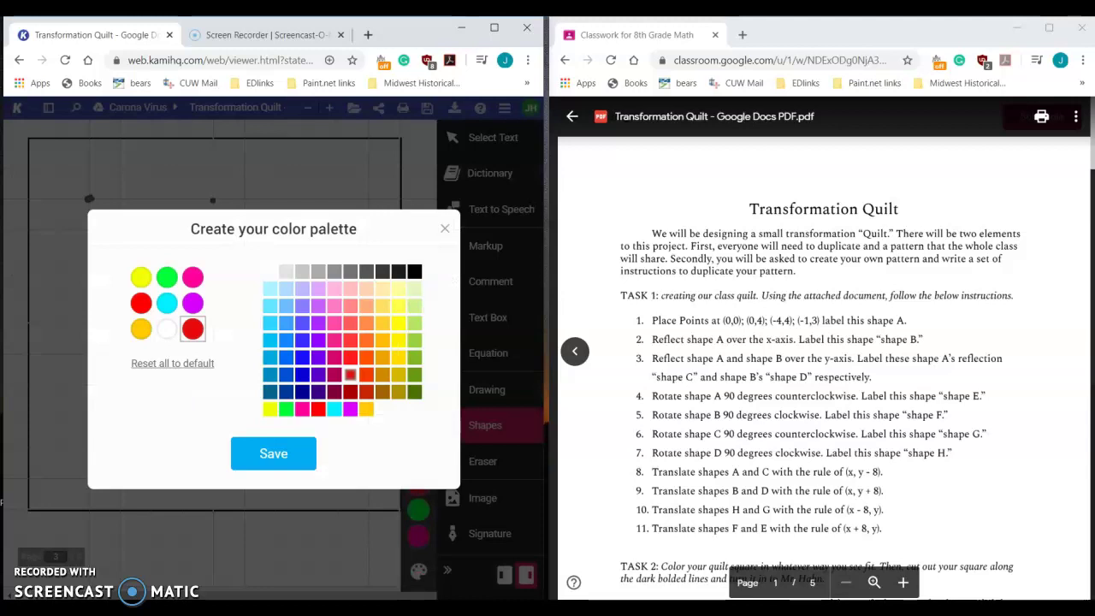
- Save black as a custom colour and draw lines from (-1,3) to (0,0) and (0,4)
{"action": "left_click", "coordinate": [414, 271]}
{"action": "left_click", "coordinate": [273, 453]}
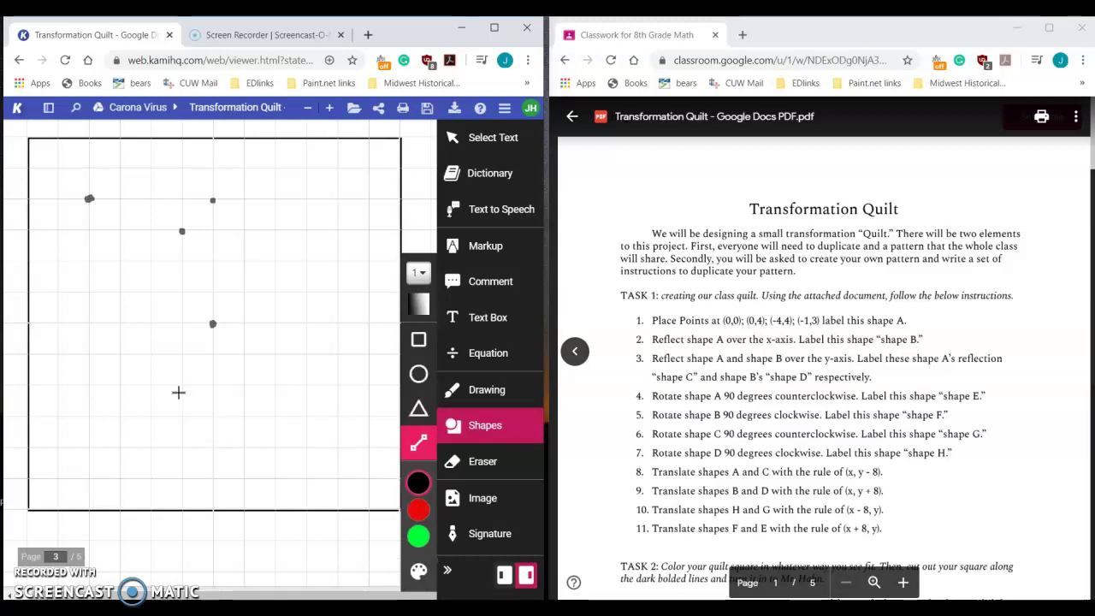
{"action": "left_click_drag", "start_coordinate": [181, 232], "coordinate": [213, 324]}
{"action": "left_click_drag", "start_coordinate": [182, 231], "coordinate": [212, 200]}
- Draw the top edge (-4,4)–(0,4) and the closing diagonal between (-4,4) and (0,0)
{"action": "left_click_drag", "start_coordinate": [89, 199], "coordinate": [214, 198]}
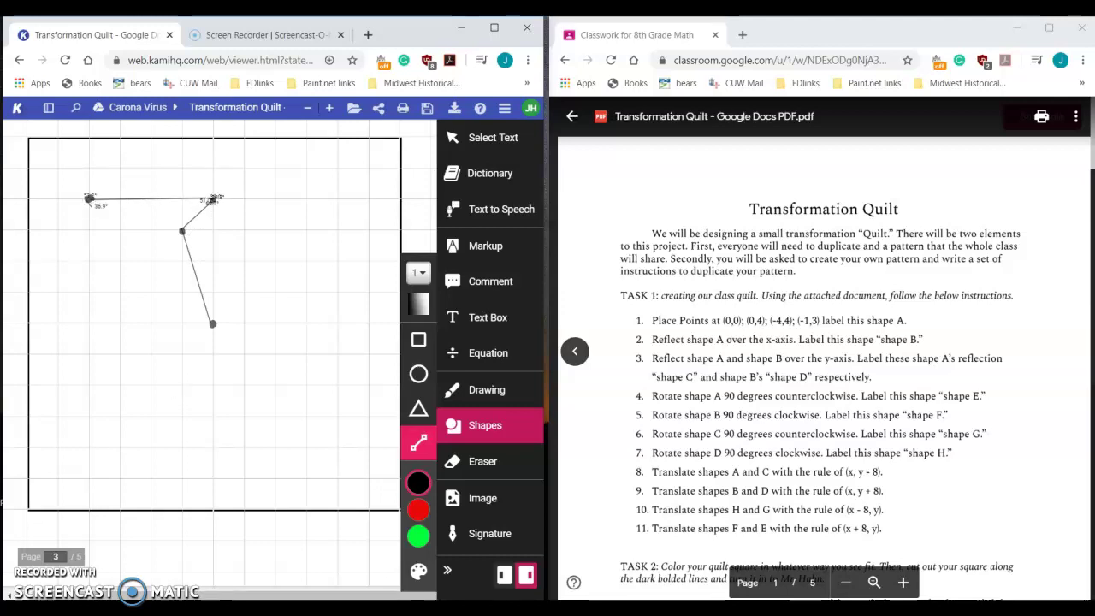
{"action": "left_click_drag", "start_coordinate": [89, 198], "coordinate": [213, 333]}
{"action": "key", "text": "ctrl+z"}
{"action": "left_click_drag", "start_coordinate": [212, 323], "coordinate": [89, 199]}
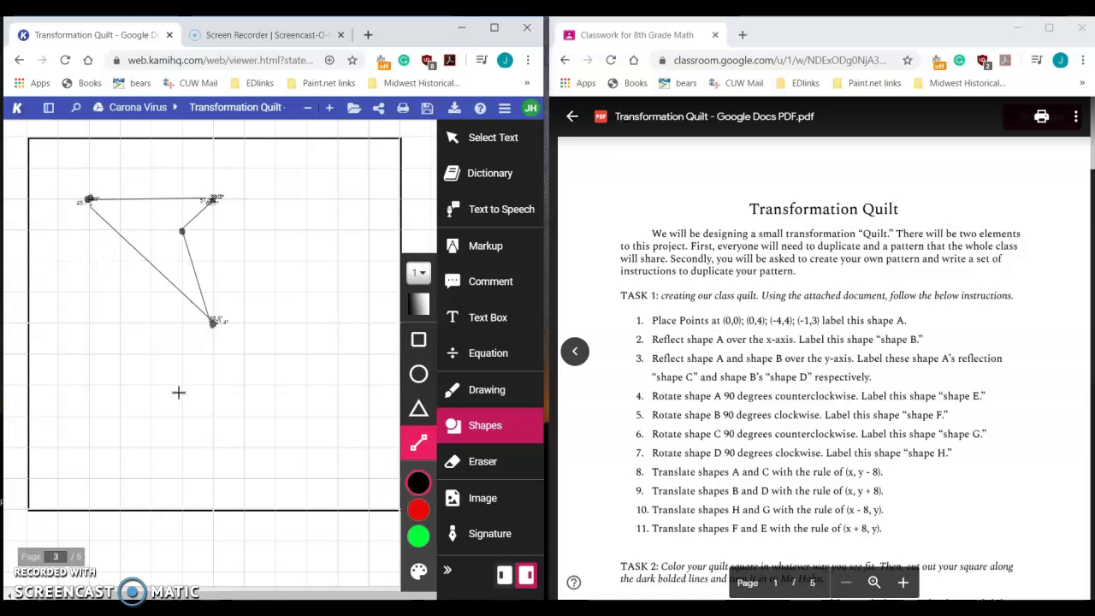
{"action": "key", "text": "ctrl+z"}
{"action": "left_click_drag", "start_coordinate": [89, 198], "coordinate": [212, 323]}
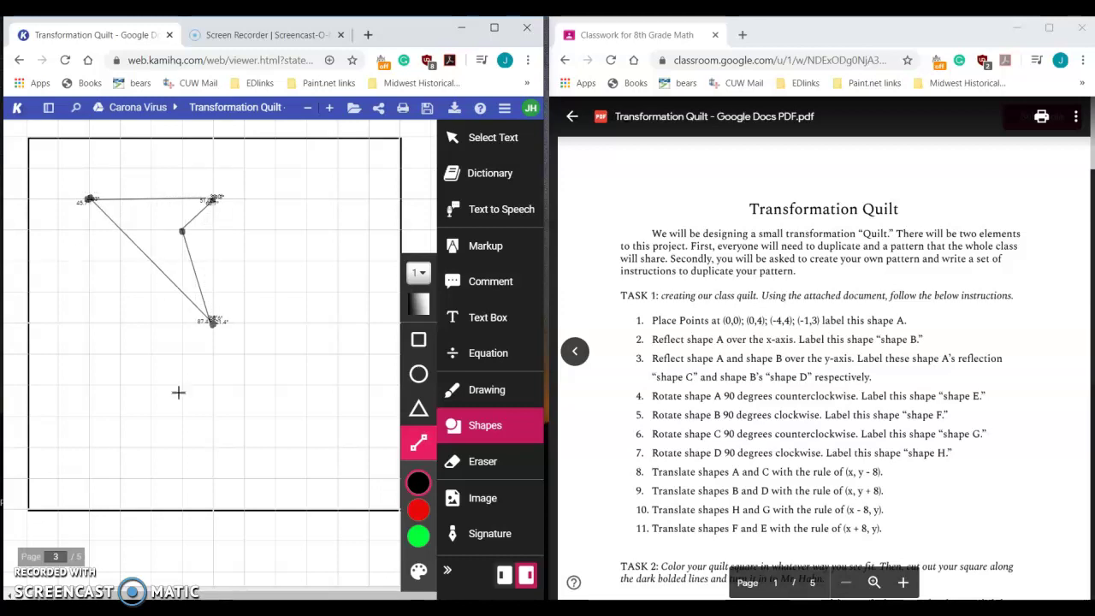
- Write a blue handwritten 'A' at stroke thickness 1 inside the shape
{"action": "key", "text": "d"}
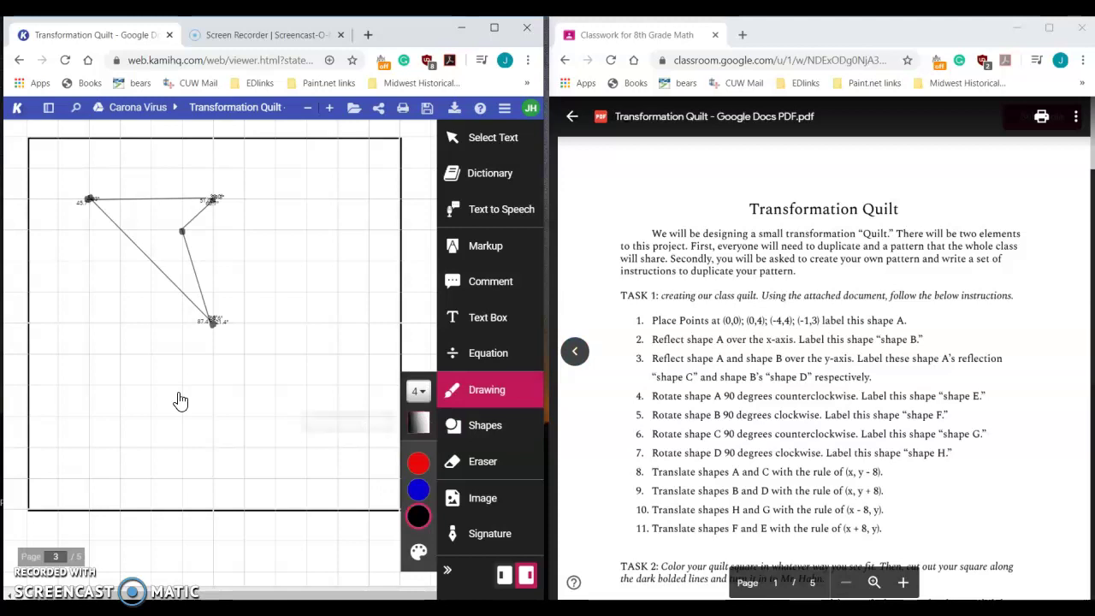
{"action": "left_click", "coordinate": [418, 551]}
{"action": "left_click", "coordinate": [384, 514]}
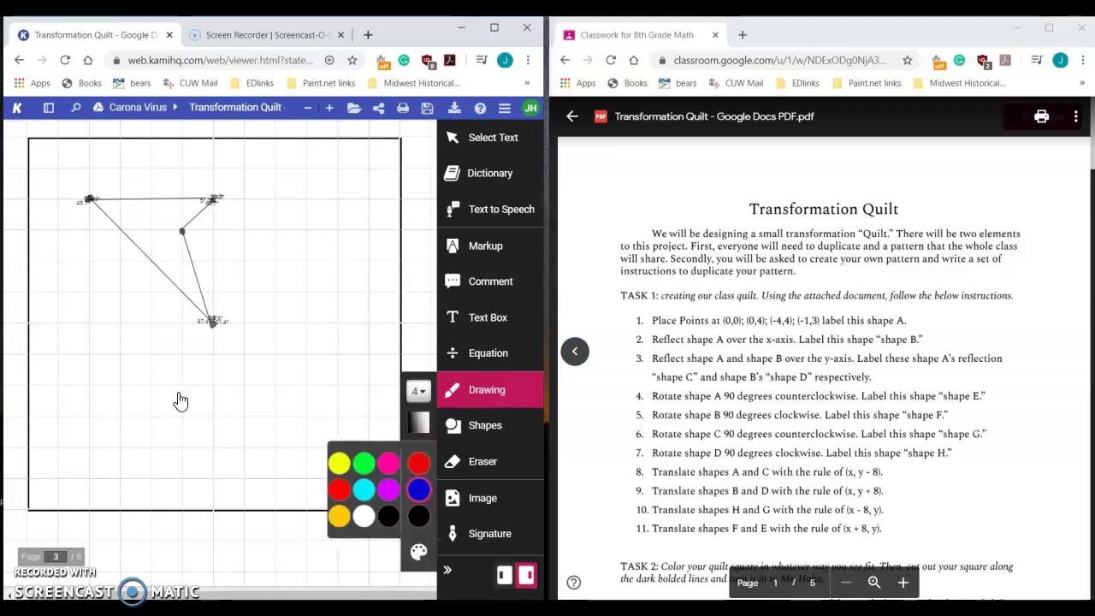
{"action": "left_click", "coordinate": [418, 391]}
{"action": "key", "text": "Down"}
{"action": "key", "text": "Down"}
{"action": "key", "text": "Down"}
{"action": "key", "text": "Return"}
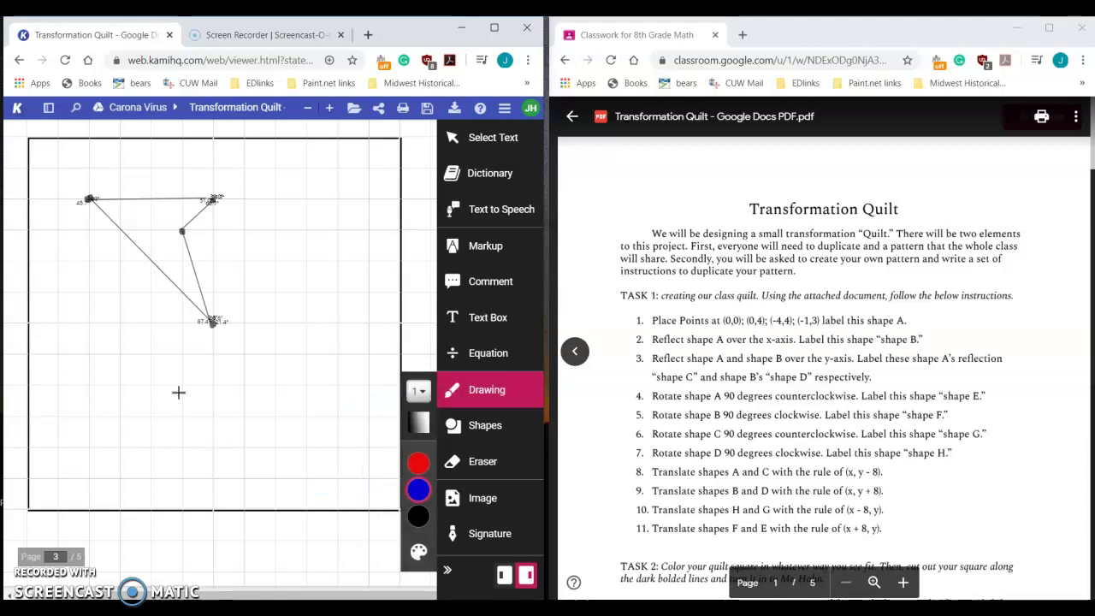
{"action": "left_click_drag", "start_coordinate": [151, 219], "coordinate": [160, 241]}
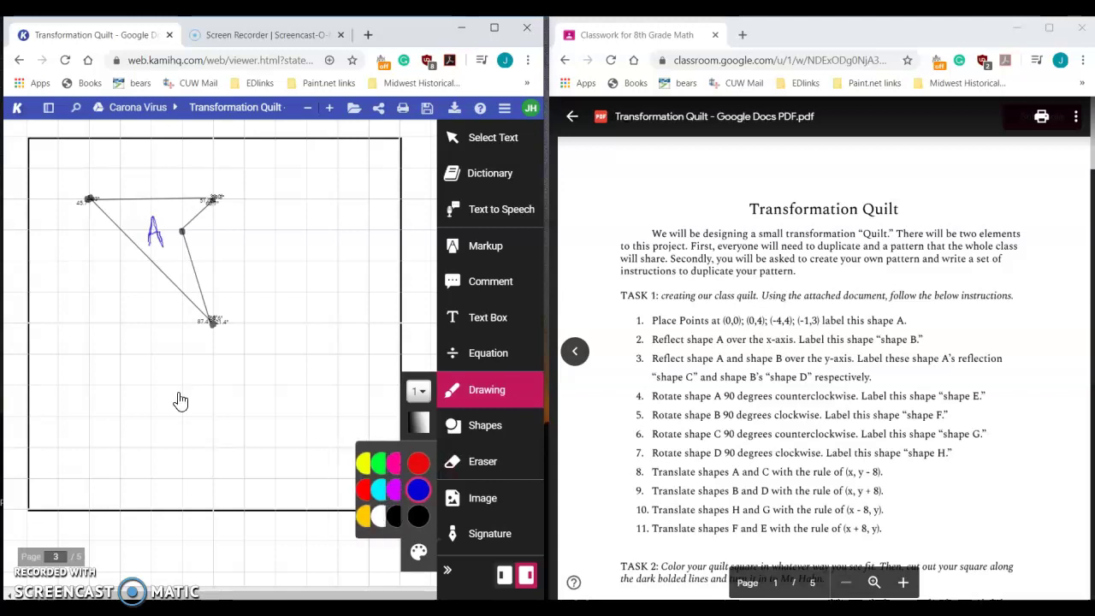
{"action": "key", "text": "t"}
{"action": "key", "text": "Escape"}
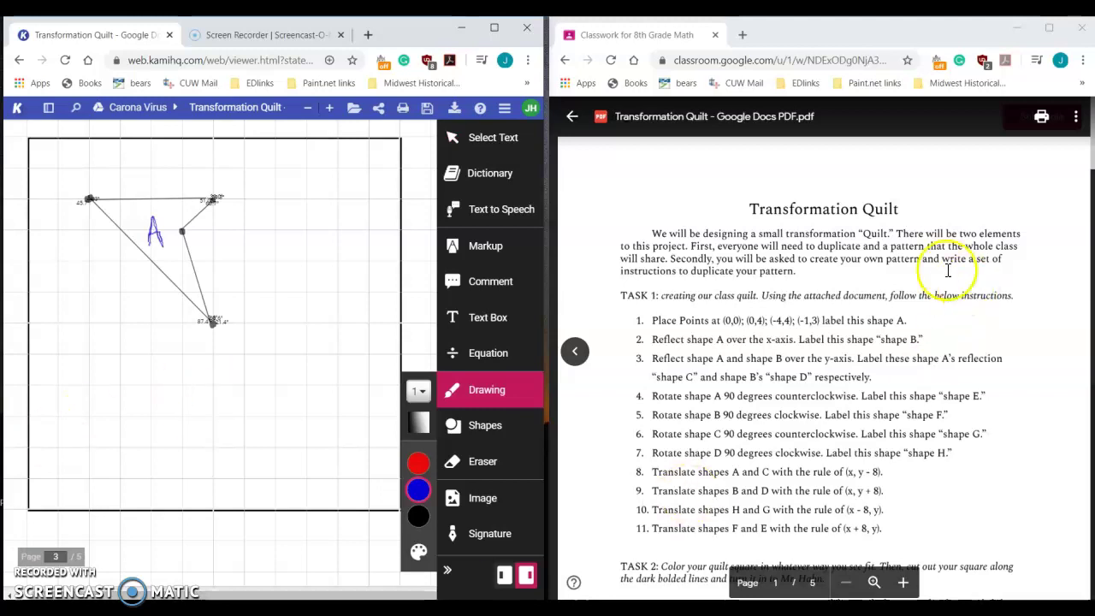
- Scroll the Classroom PDF to Tasks 2–5 and shade shape A with red scribbles
{"action": "scroll", "coordinate": [819, 271], "scroll_direction": "down", "scroll_amount": 5}
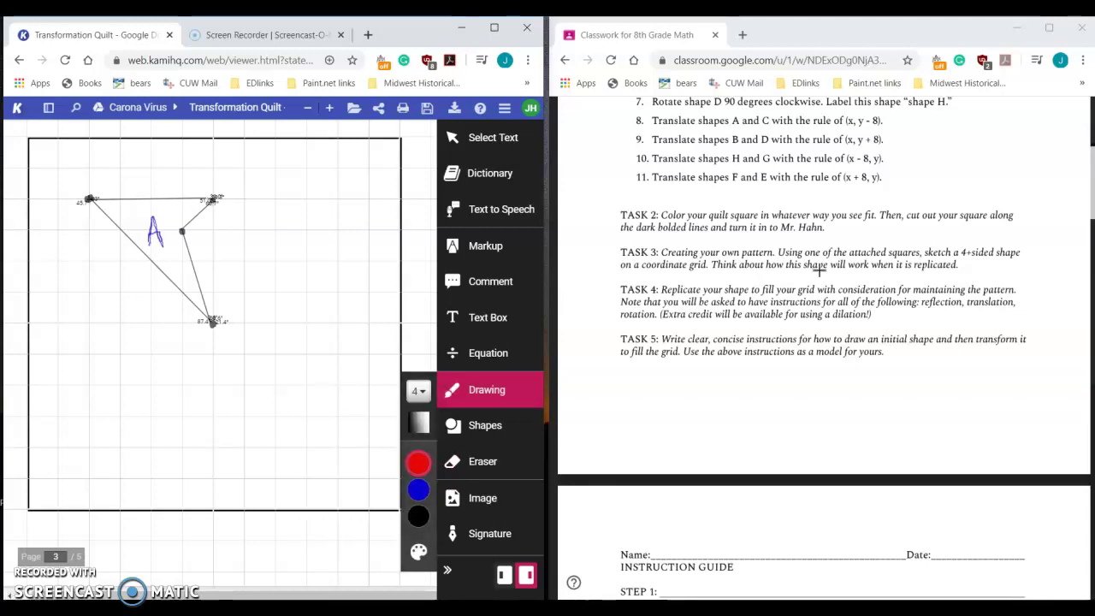
{"action": "mouse_move", "coordinate": [109, 207]}
{"action": "left_mouse_down"}
{"action": "mouse_move", "coordinate": [188, 289]}
{"action": "mouse_move", "coordinate": [151, 219]}
{"action": "mouse_move", "coordinate": [181, 202]}
{"action": "mouse_move", "coordinate": [205, 205]}
{"action": "mouse_move", "coordinate": [177, 232]}
{"action": "mouse_move", "coordinate": [130, 227]}
{"action": "mouse_move", "coordinate": [149, 210]}
{"action": "left_mouse_up"}
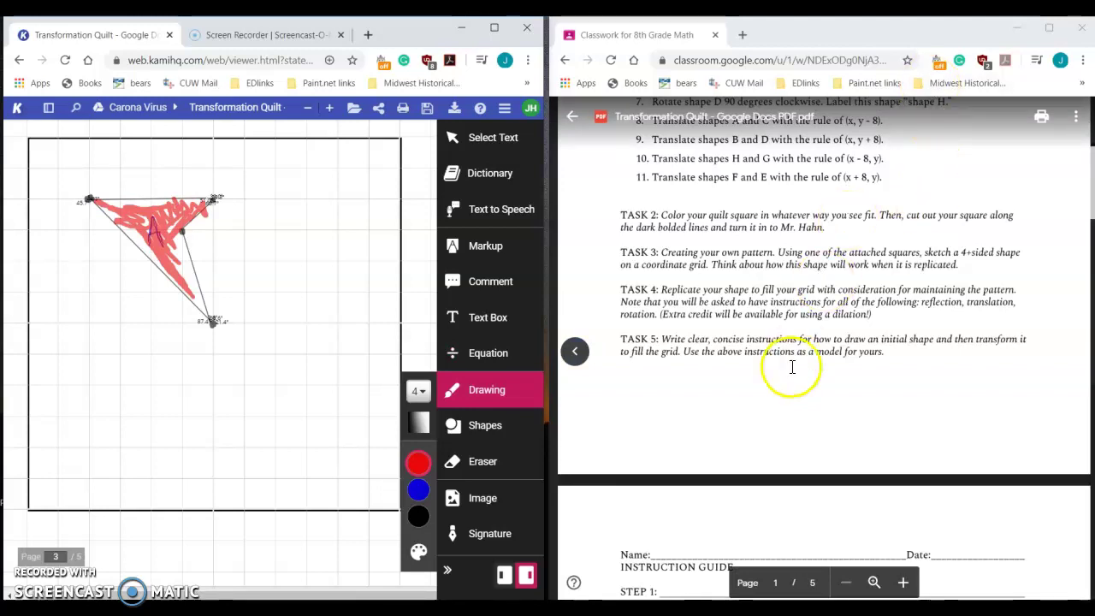
- Draw a quadrilateral split by a diagonal on page 4's grid with the Shapes line tool
{"action": "scroll", "coordinate": [88, 465], "scroll_direction": "down", "scroll_amount": 4}
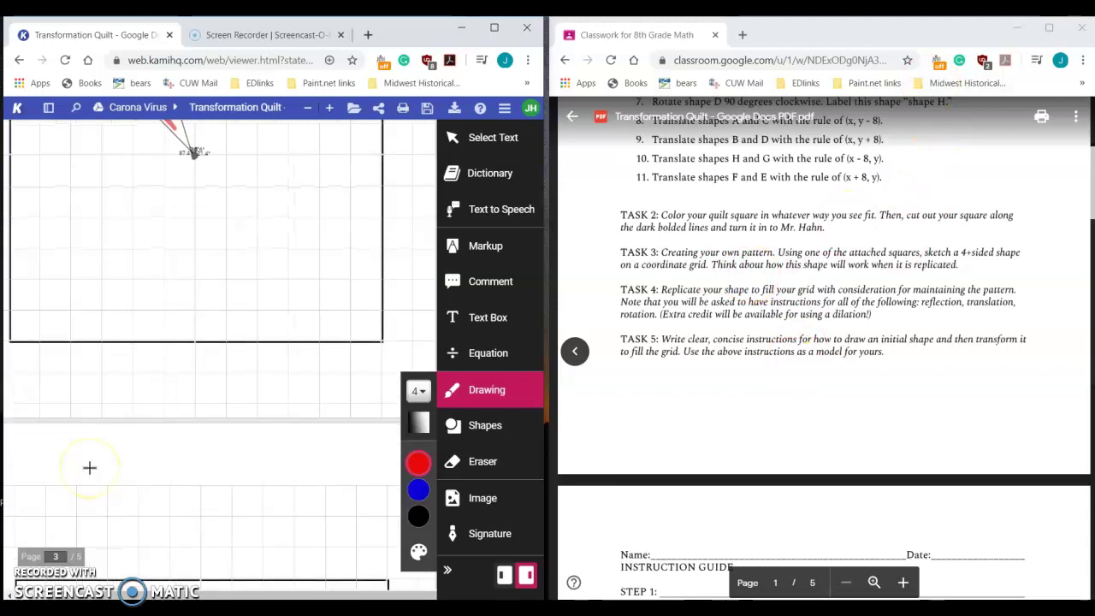
{"action": "scroll", "coordinate": [89, 465], "scroll_direction": "down", "scroll_amount": 1}
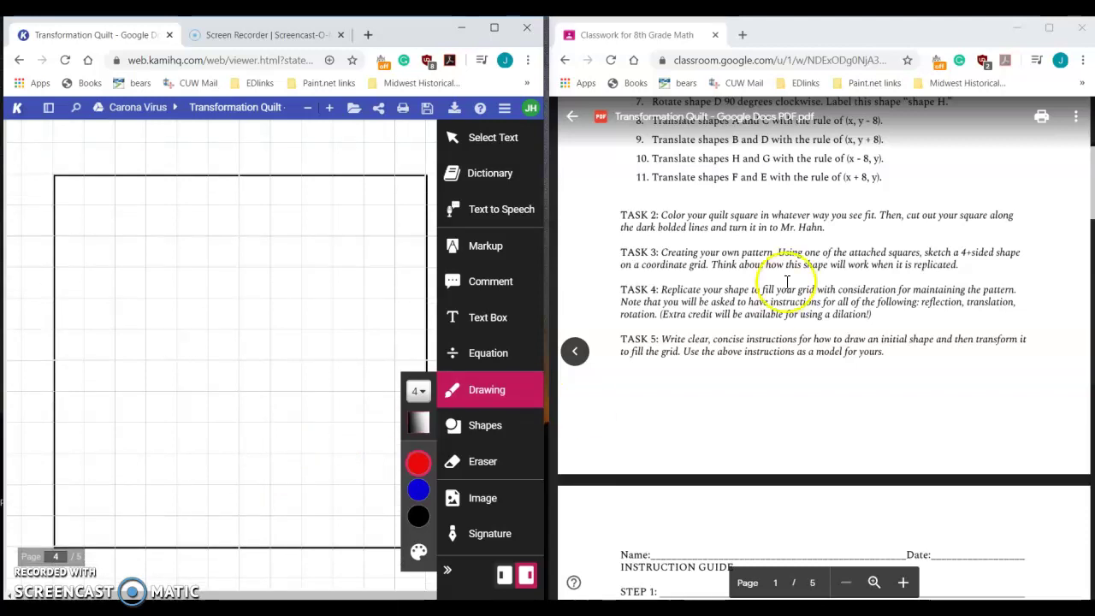
{"action": "scroll", "coordinate": [796, 255], "scroll_direction": "up", "scroll_amount": 3}
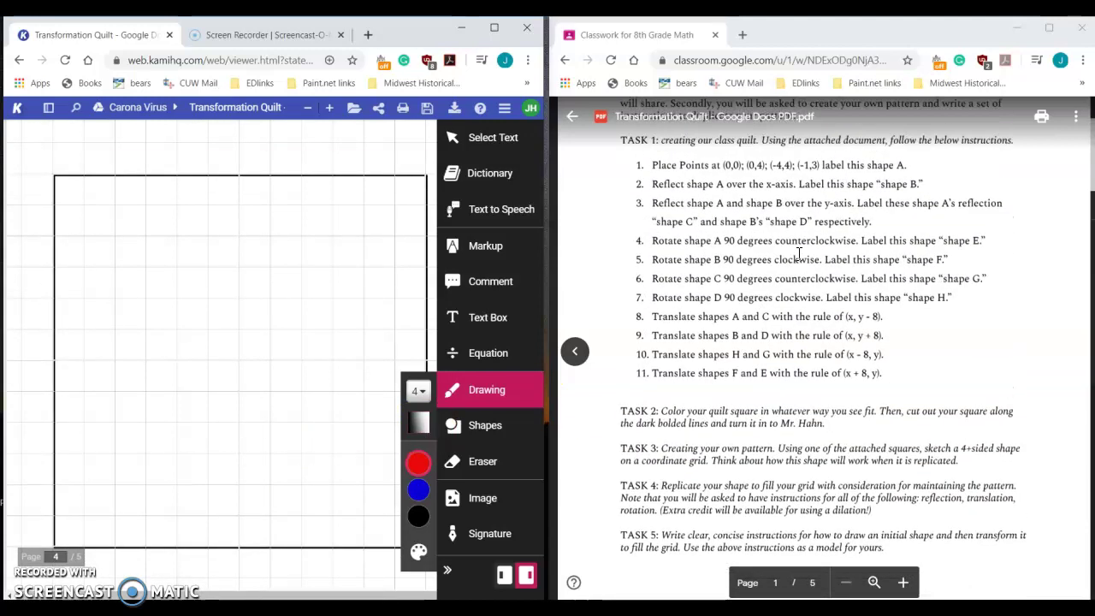
{"action": "scroll", "coordinate": [737, 323], "scroll_direction": "down", "scroll_amount": 4}
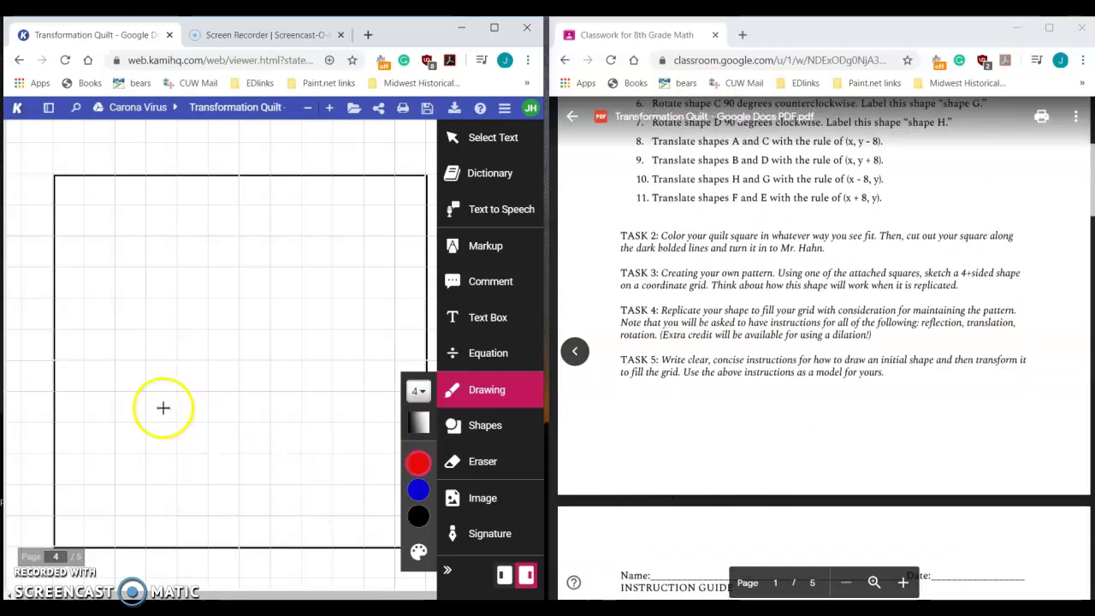
{"action": "left_click", "coordinate": [481, 437]}
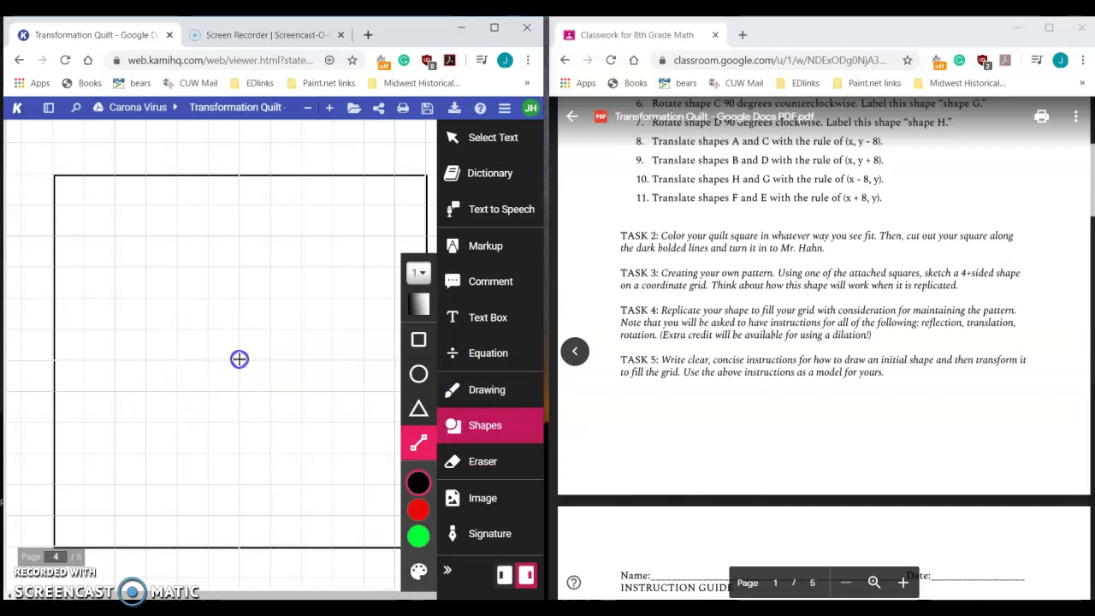
{"action": "mouse_move", "coordinate": [239, 359]}
{"action": "left_mouse_down"}
{"action": "mouse_move", "coordinate": [110, 271]}
{"action": "mouse_move", "coordinate": [115, 232]}
{"action": "left_mouse_up"}
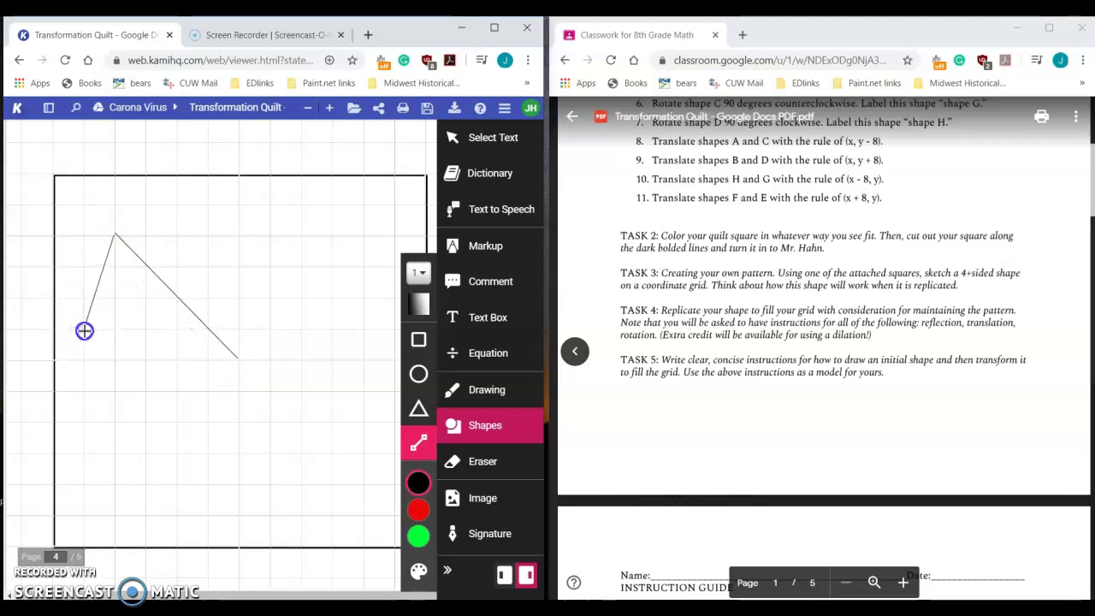
{"action": "left_click_drag", "start_coordinate": [85, 329], "coordinate": [237, 359]}
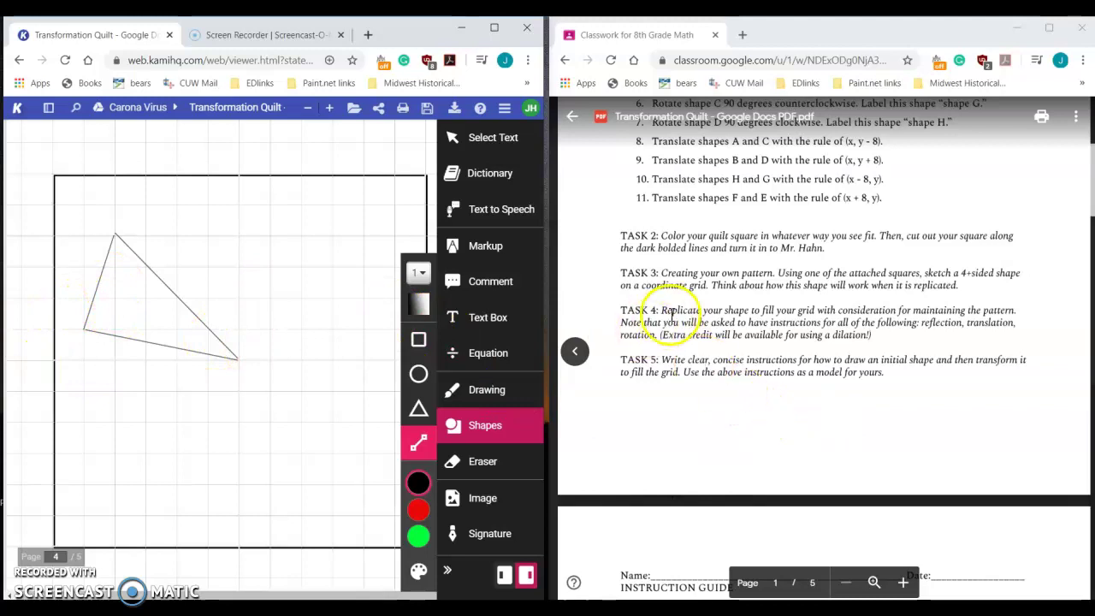
{"action": "left_click", "coordinate": [115, 236]}
{"action": "left_click_drag", "start_coordinate": [115, 236], "coordinate": [239, 361]}
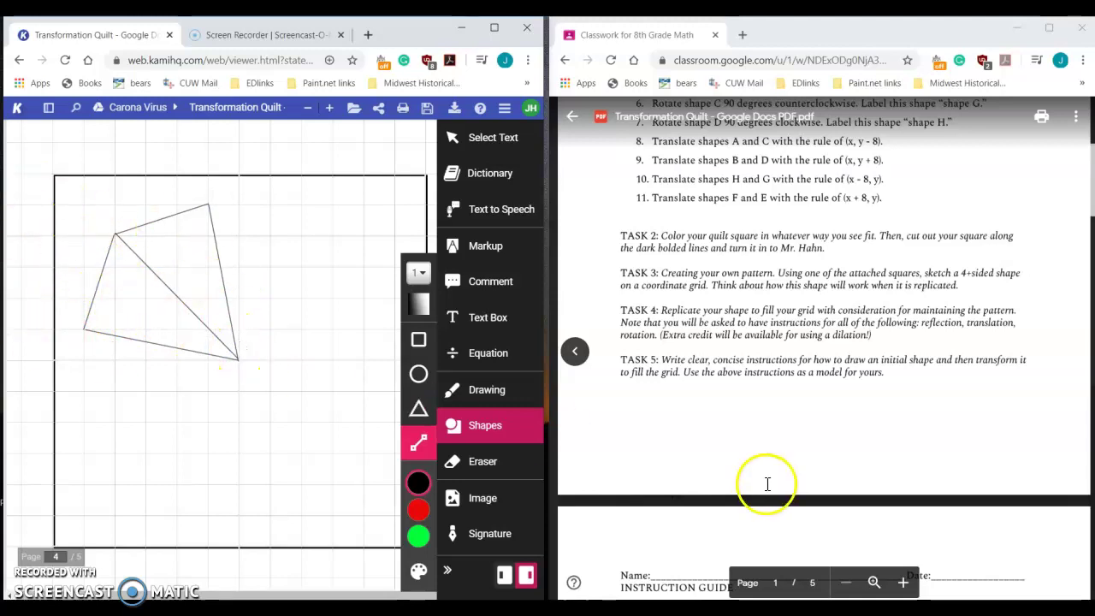
{"action": "scroll", "coordinate": [717, 404], "scroll_direction": "down", "scroll_amount": 3}
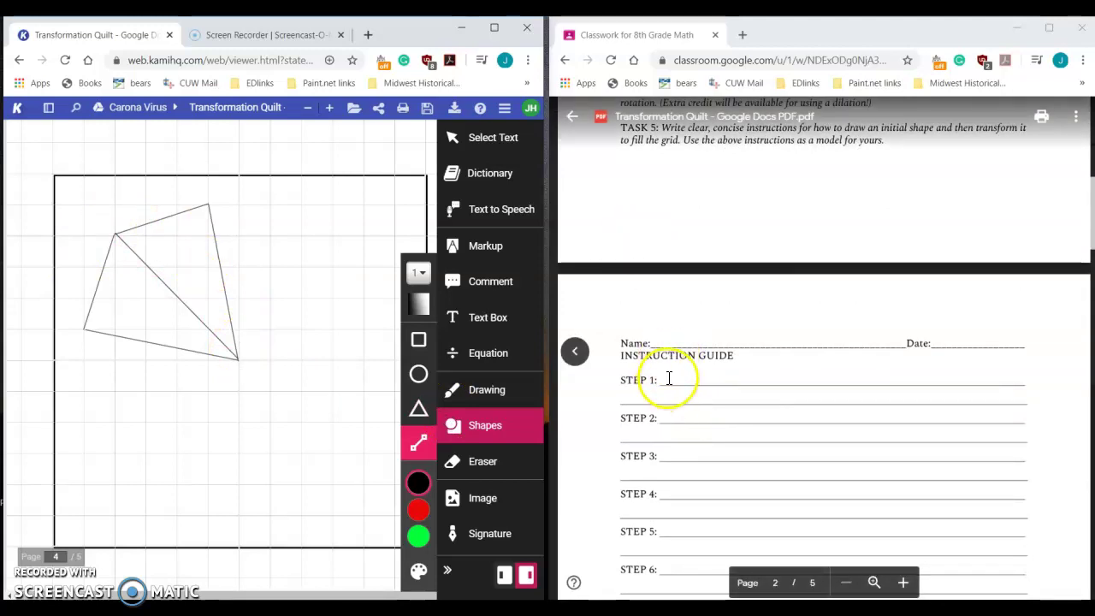
- Beside STEP 1, add a text box reading 'Place Points at (2,1) (-3,3) (5, 2). Connect these dots and label this shape R'
{"action": "scroll", "coordinate": [171, 387], "scroll_direction": "up", "scroll_amount": 5}
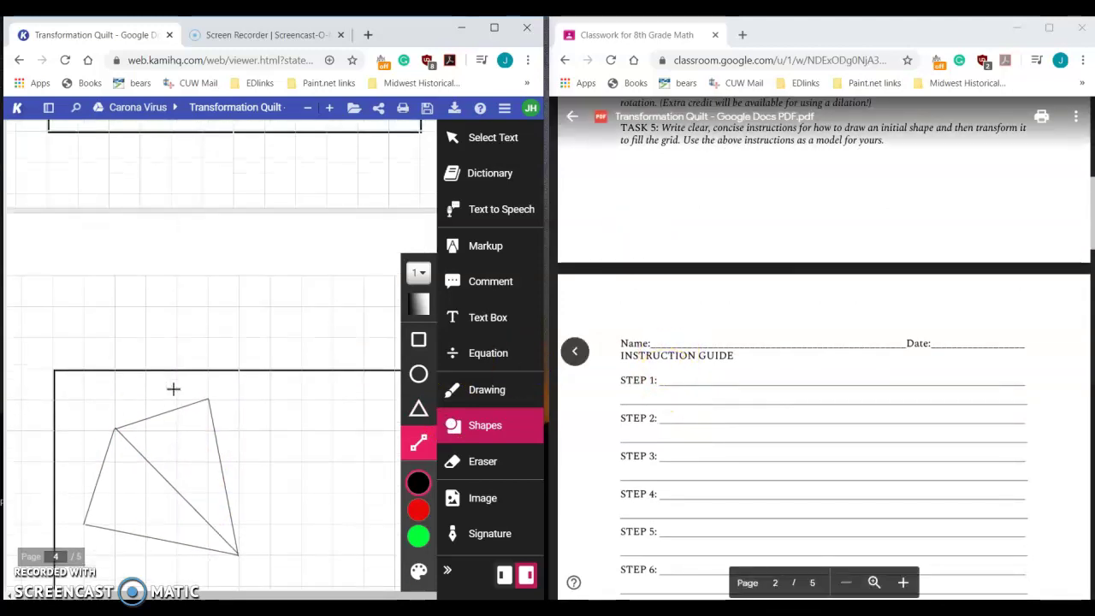
{"action": "scroll", "coordinate": [173, 388], "scroll_direction": "up", "scroll_amount": 5}
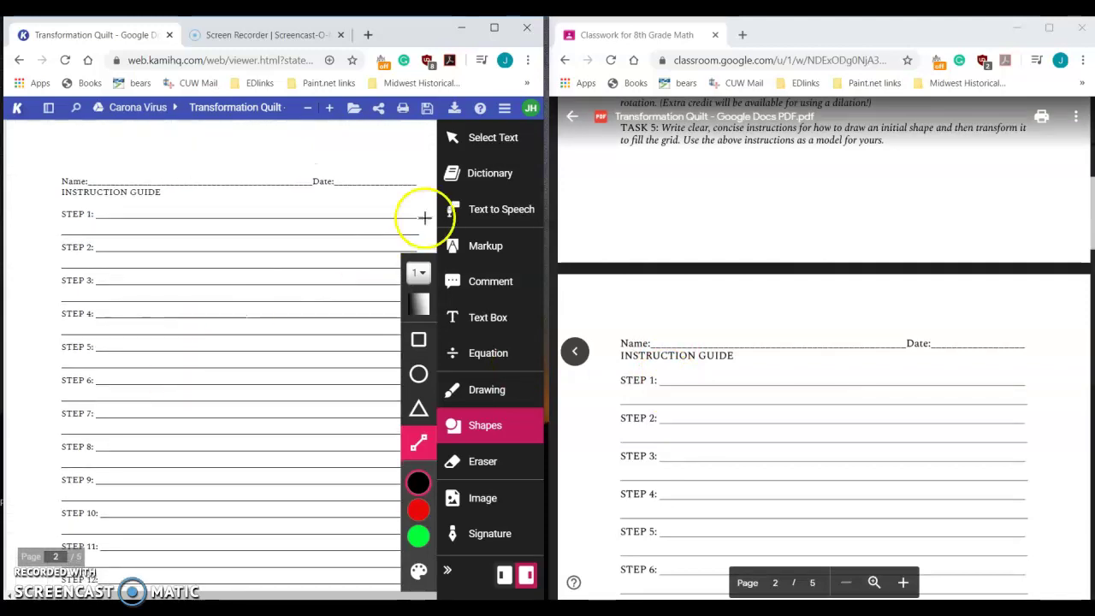
{"action": "left_click", "coordinate": [485, 318]}
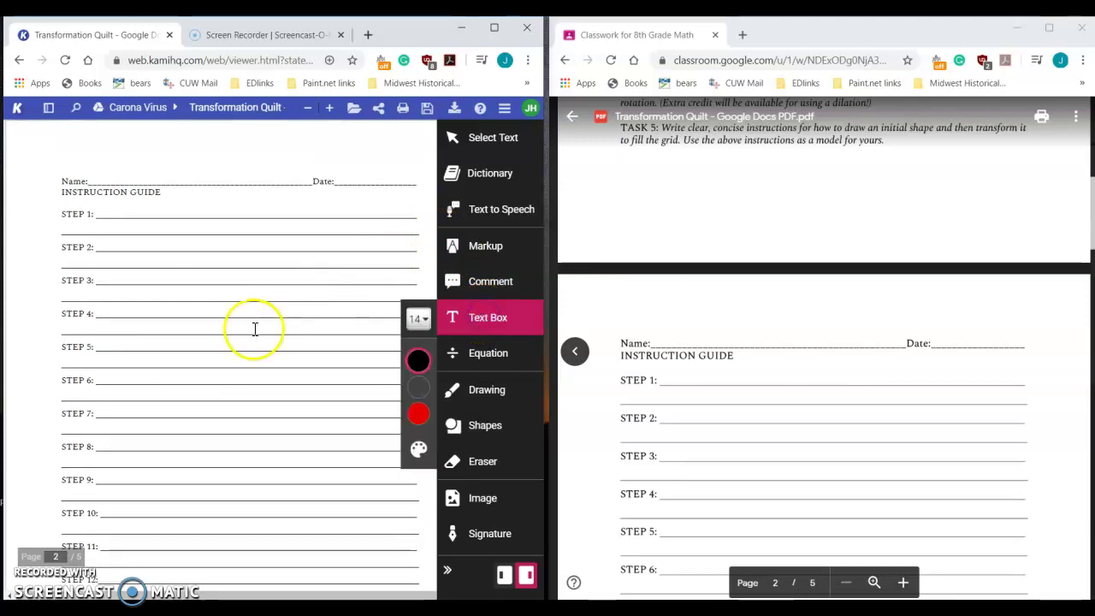
{"action": "left_click", "coordinate": [101, 200]}
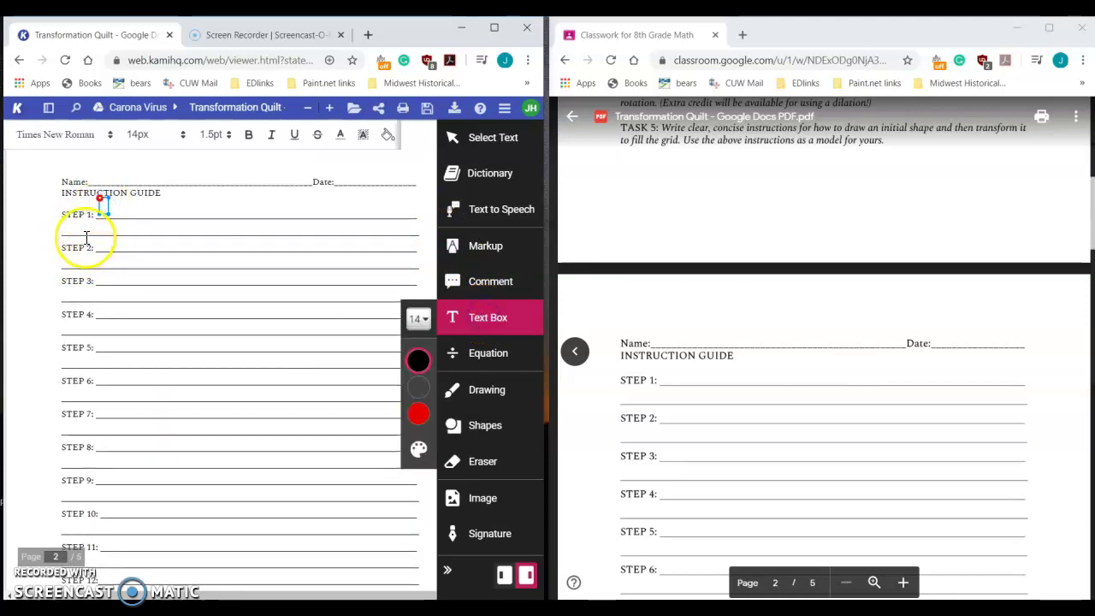
{"action": "left_click", "coordinate": [77, 230]}
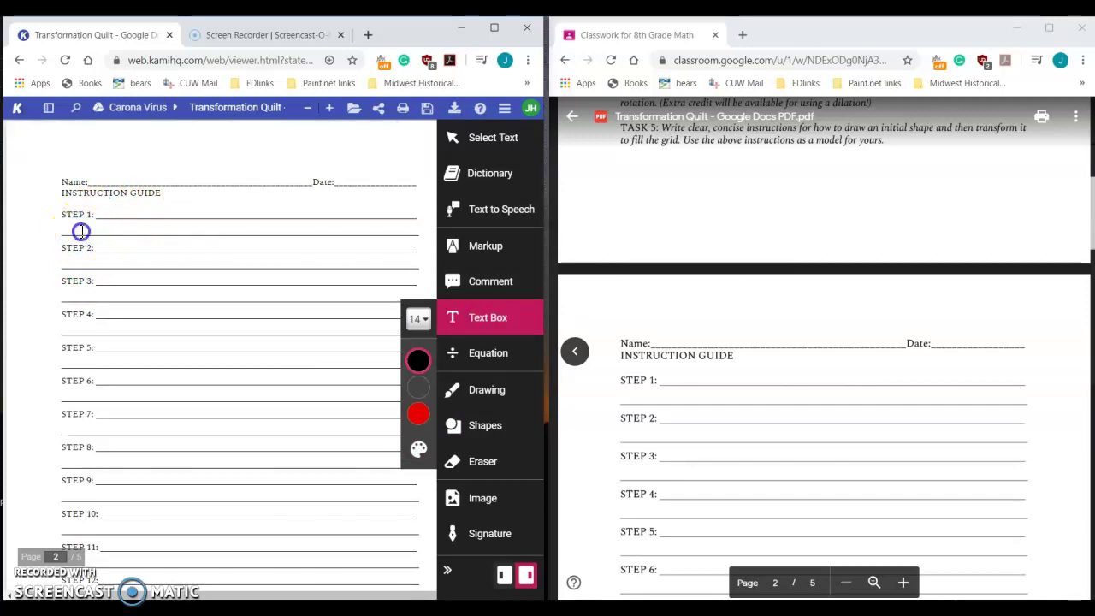
{"action": "left_click", "coordinate": [106, 210]}
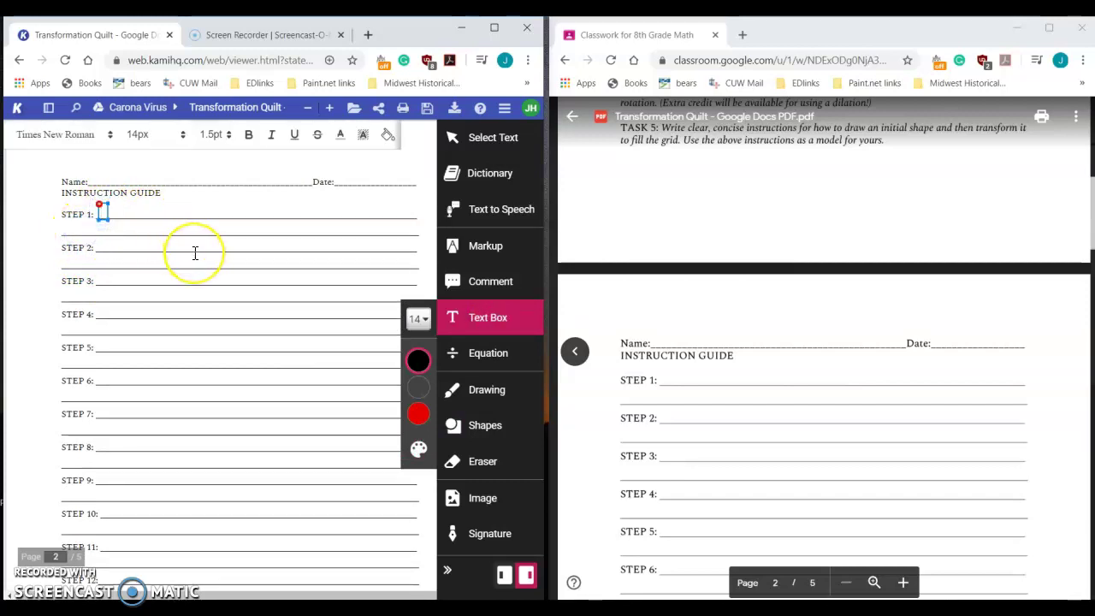
{"action": "type", "text": "Place C"}
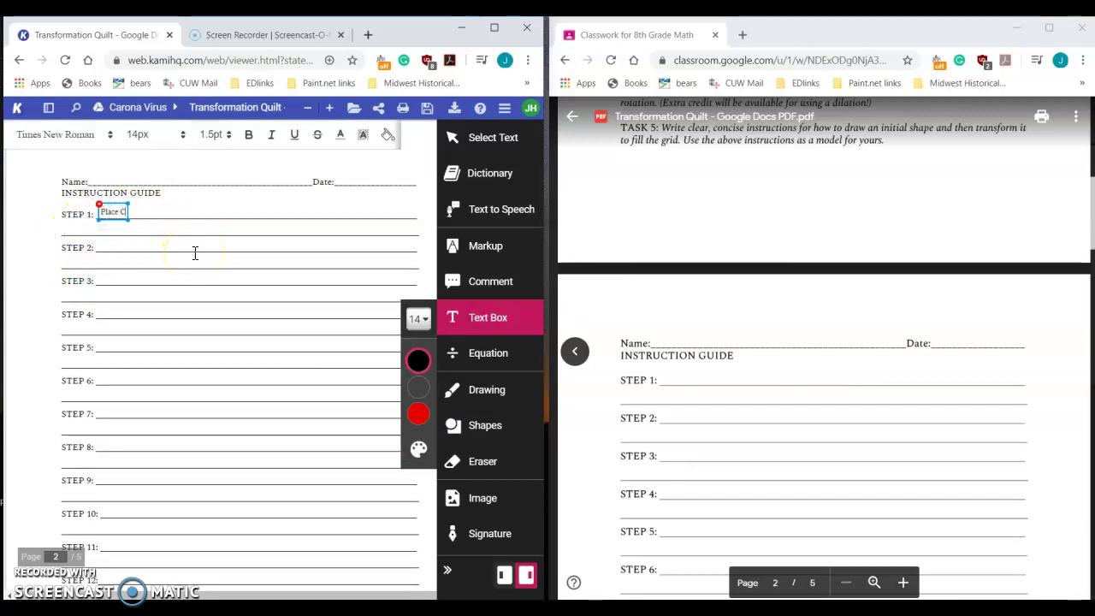
{"action": "key", "text": "BackSpace"}
{"action": "type", "text": "Points at (2,1) (-3"}
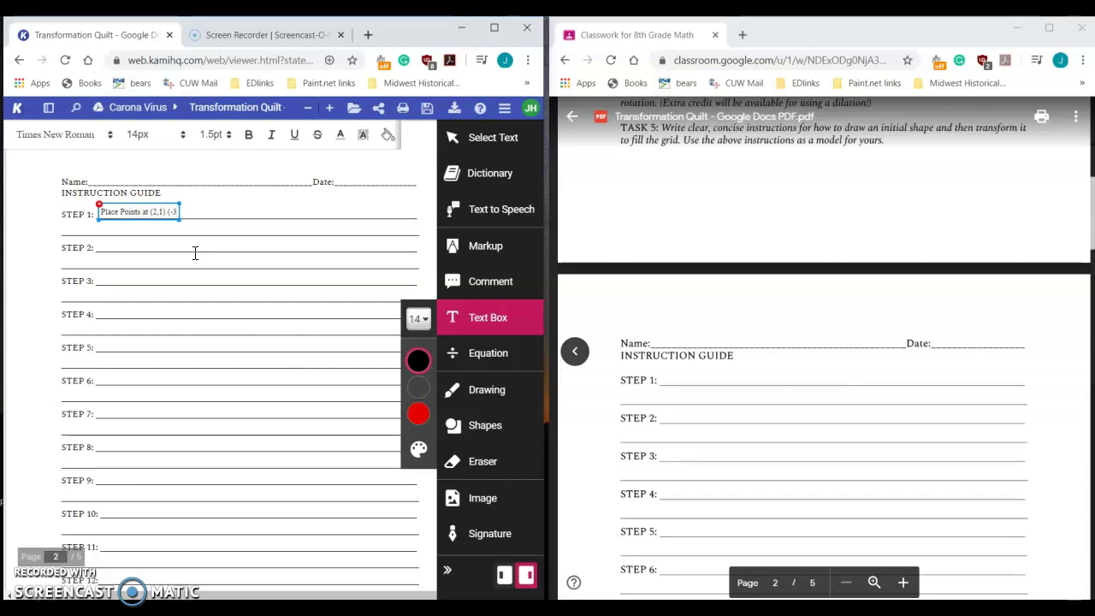
{"action": "type", "text": ",3"}
{"action": "type", "text": ") (5,"}
{"action": "type", "text": " 2),("}
{"action": "type", "text": " Connect"}
{"action": "key", "text": "BackSpace"}
{"action": "key", "text": "BackSpace"}
{"action": "key", "text": "BackSpace"}
{"action": "key", "text": "BackSpace"}
{"action": "type", "text": "nedt these dots."}
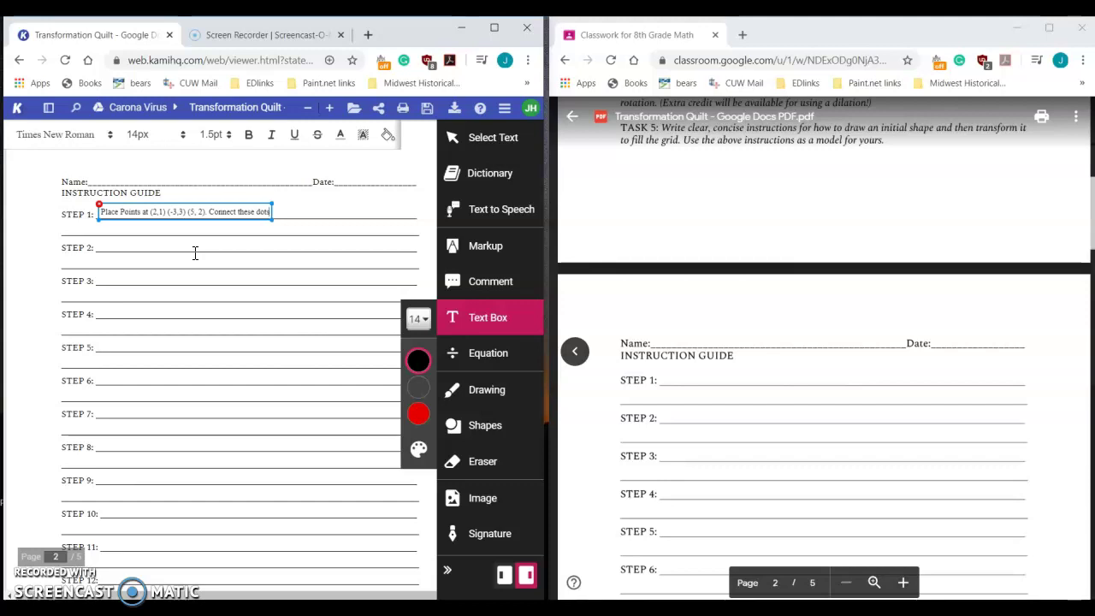
{"action": "type", "text": " and label this"}
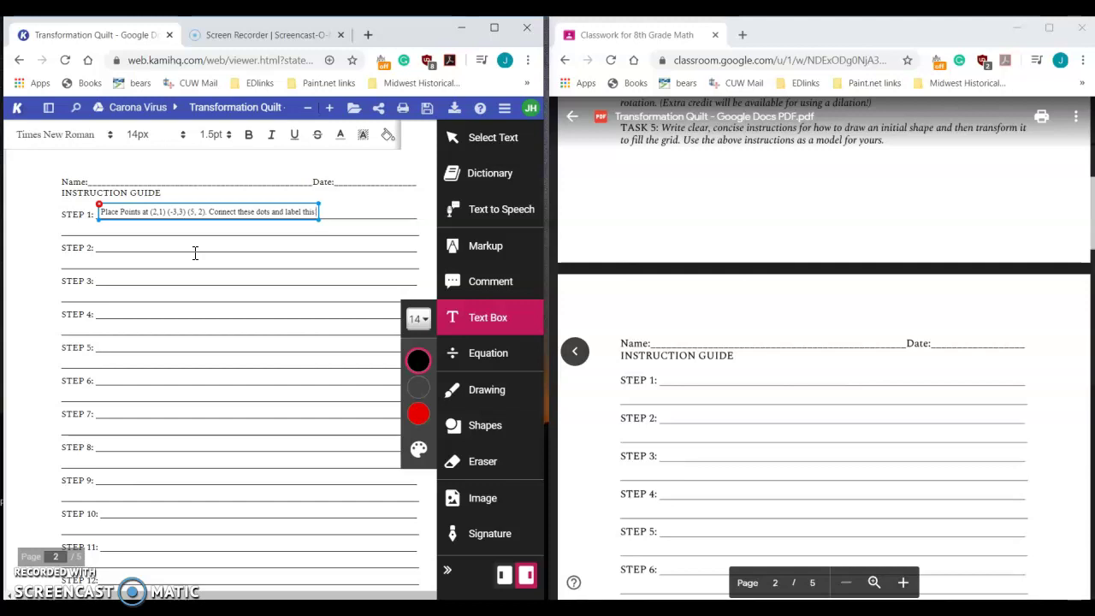
{"action": "type", "text": " shape R"}
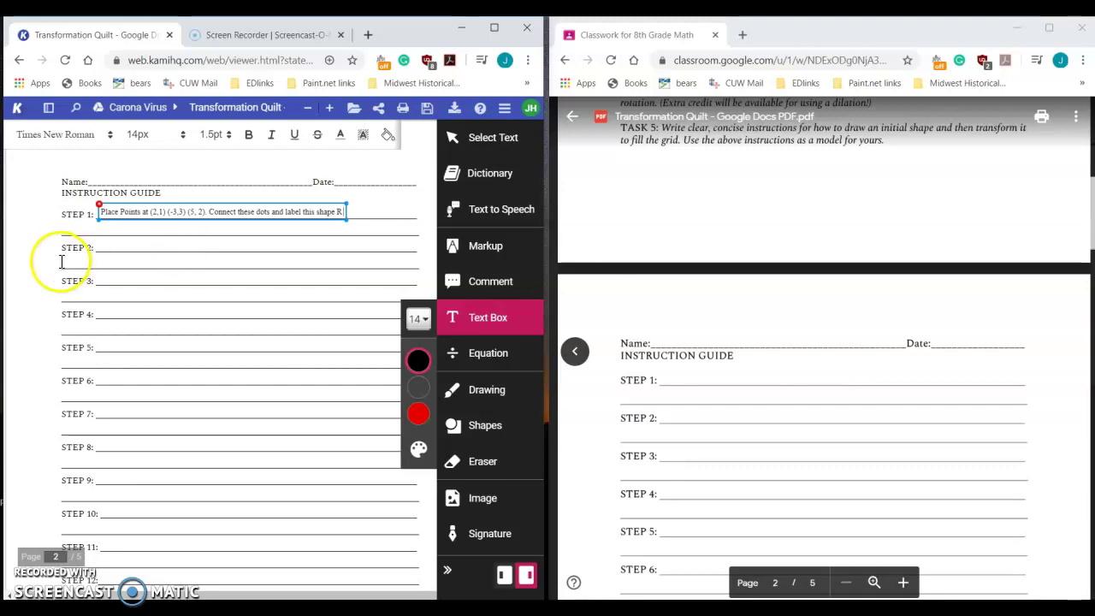
- Beside STEP 2, add a text box reading 'Reflect R over the x-axis. label this shape as T'
{"action": "scroll", "coordinate": [150, 293], "scroll_direction": "down", "scroll_amount": 10}
{"action": "scroll", "coordinate": [149, 293], "scroll_direction": "down", "scroll_amount": 6}
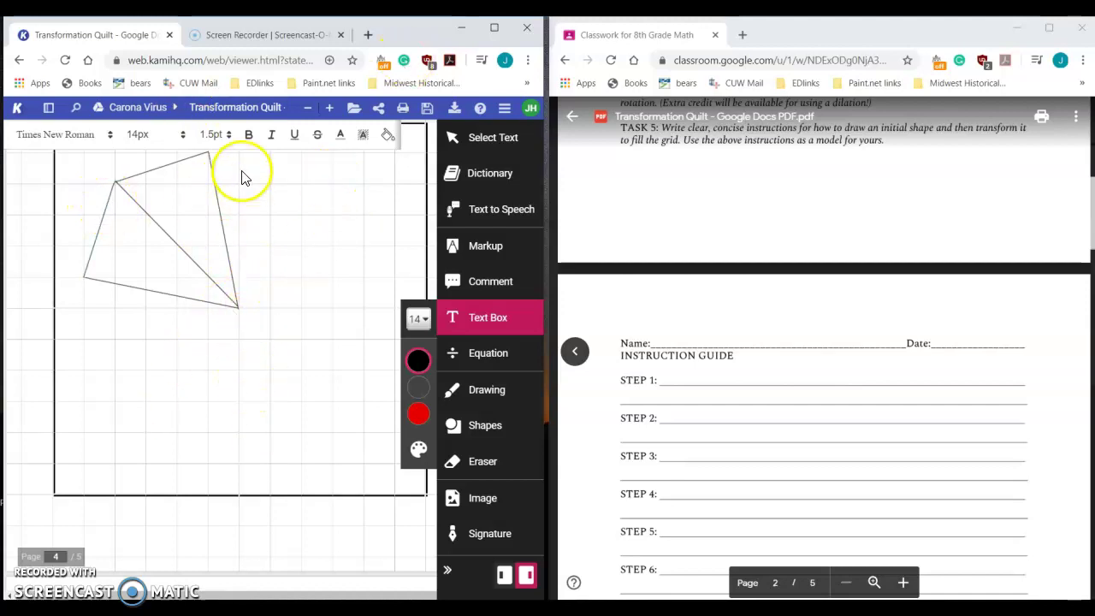
{"action": "scroll", "coordinate": [232, 354], "scroll_direction": "up", "scroll_amount": 5}
{"action": "scroll", "coordinate": [235, 355], "scroll_direction": "up", "scroll_amount": 6}
{"action": "left_click", "coordinate": [128, 281]}
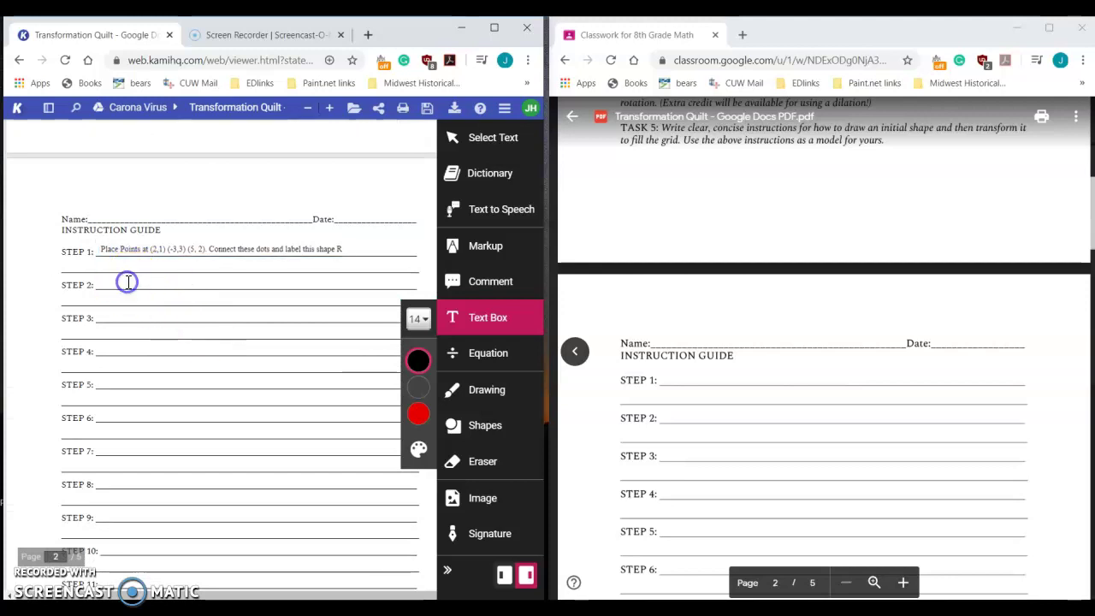
{"action": "left_click", "coordinate": [98, 284]}
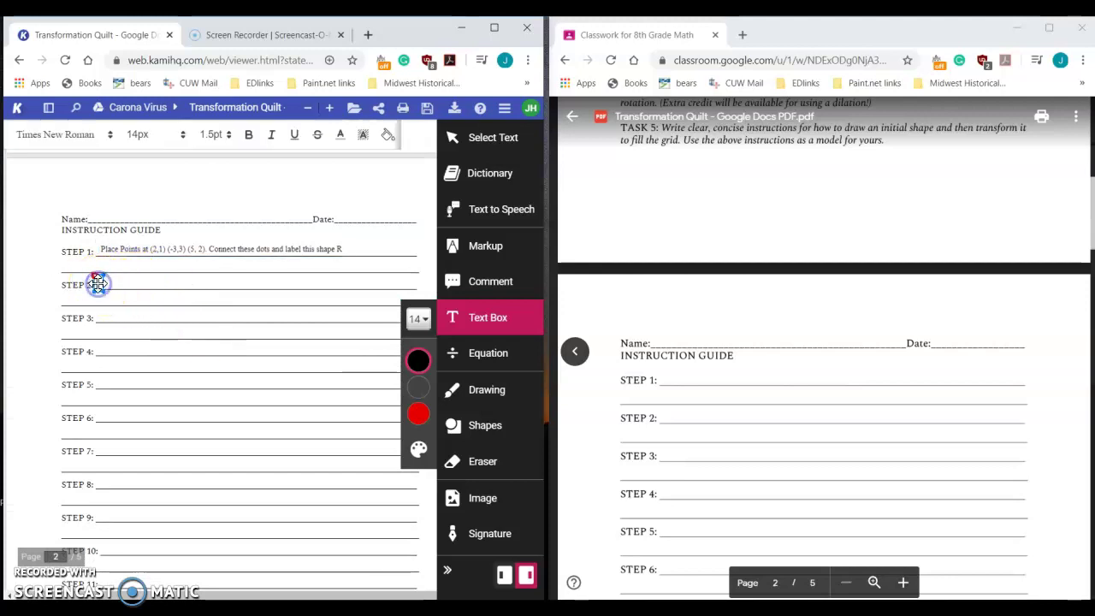
{"action": "type", "text": "Select"}
{"action": "key", "text": "BackSpace"}
{"action": "key", "text": "BackSpace"}
{"action": "key", "text": "BackSpace"}
{"action": "key", "text": "BackSpace"}
{"action": "key", "text": "BackSpace"}
{"action": "key", "text": "BackSpace"}
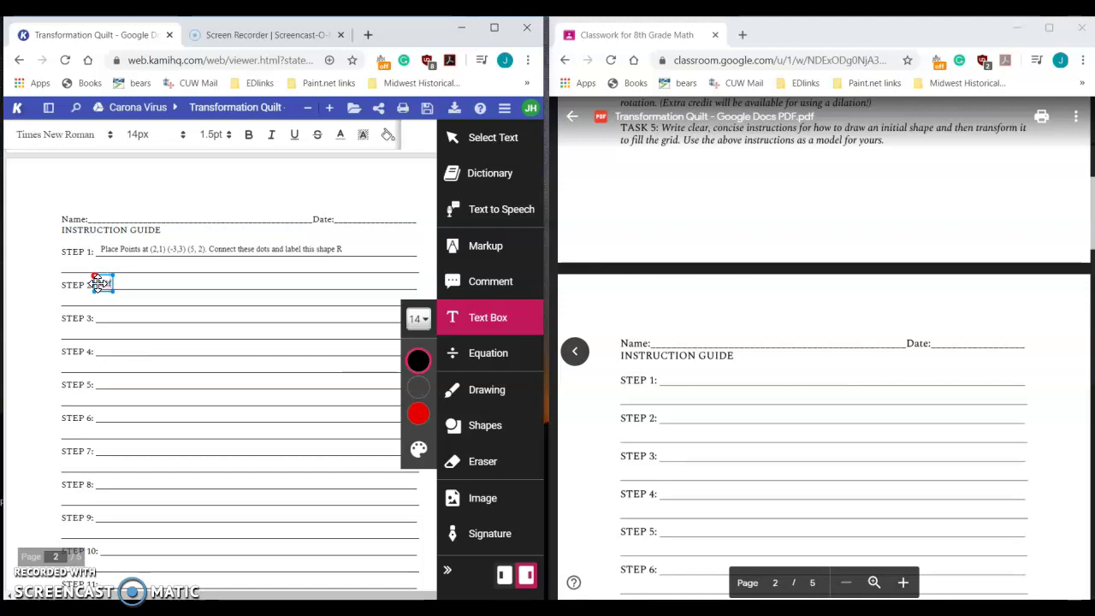
{"action": "key", "text": "BackSpace"}
{"action": "type", "text": "Reflect R over the x-axis"}
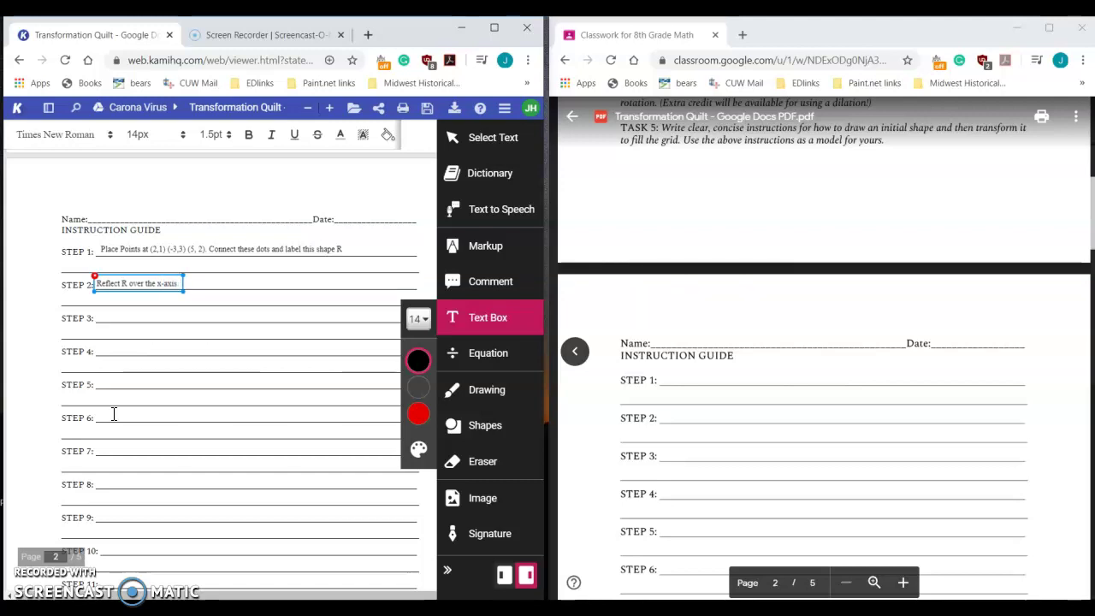
{"action": "type", "text": ".  label this shape as"}
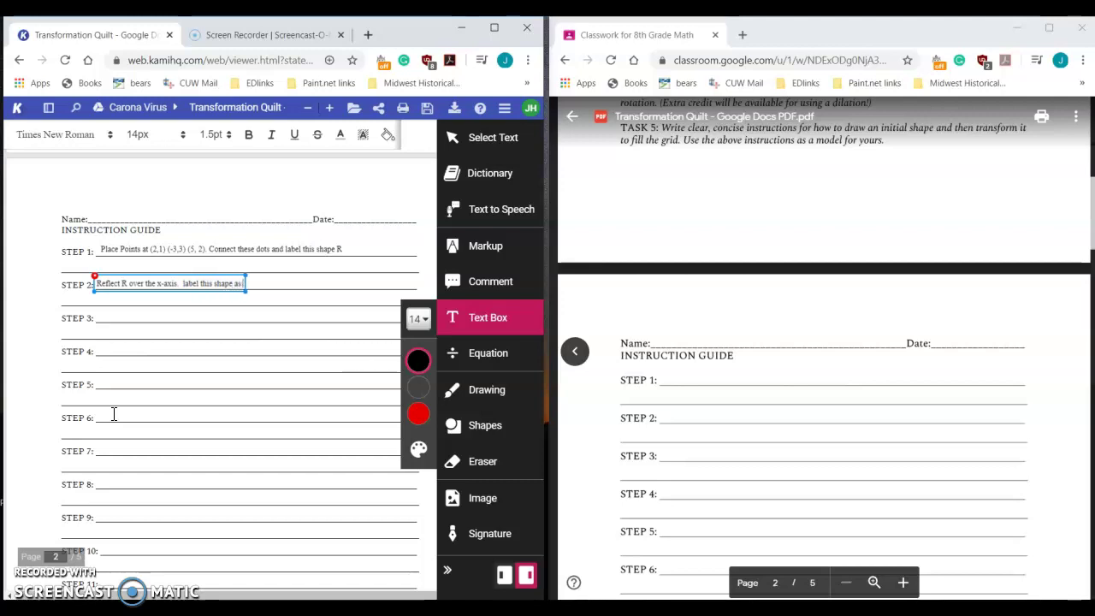
{"action": "type", "text": " T"}
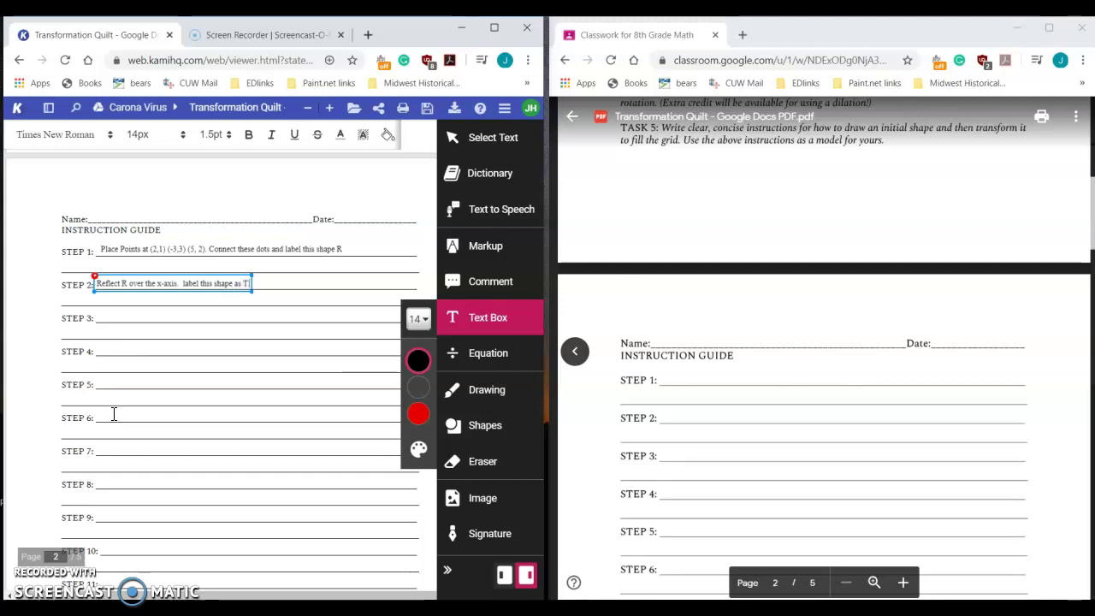